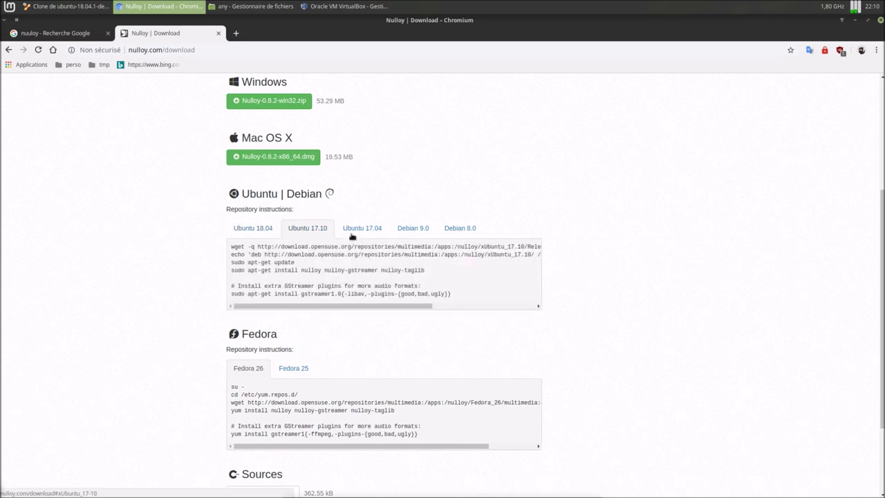
Review the Nulloy repository instructions for Ubuntu 17.04, Debian 9.0 and Debian 8.0, plus the Fedora, source and archive sections
{"action": "left_click", "coordinate": [356, 231]}
{"action": "left_click", "coordinate": [421, 230]}
{"action": "left_click", "coordinate": [461, 229]}
{"action": "scroll", "coordinate": [179, 349], "scroll_direction": "down", "scroll_amount": 2}
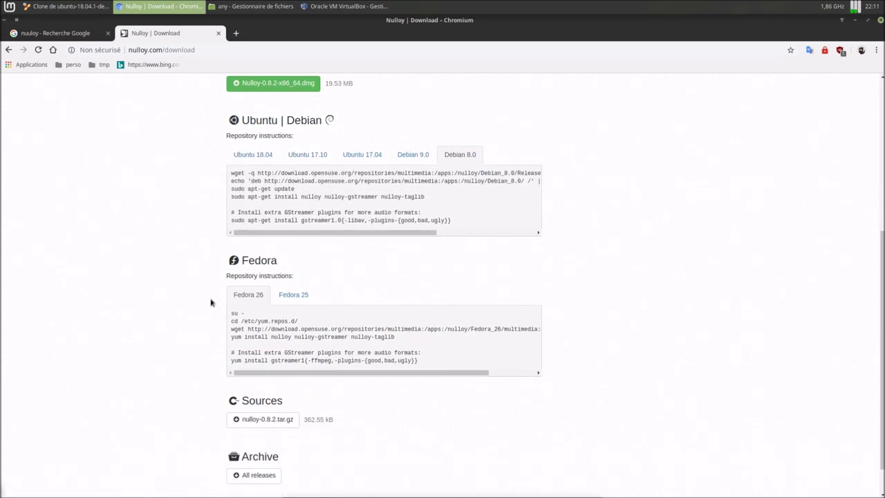
{"action": "scroll", "coordinate": [100, 382], "scroll_direction": "down", "scroll_amount": 1}
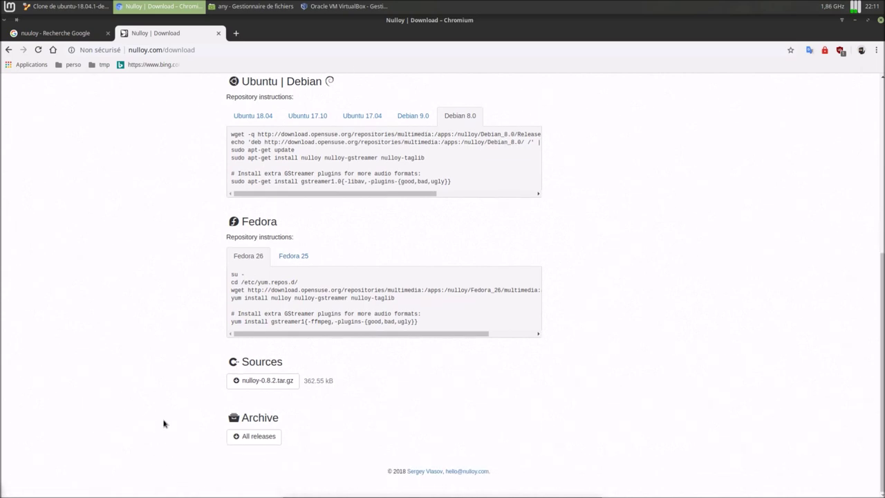
{"action": "scroll", "coordinate": [153, 415], "scroll_direction": "up", "scroll_amount": 4}
{"action": "scroll", "coordinate": [151, 414], "scroll_direction": "down", "scroll_amount": 2}
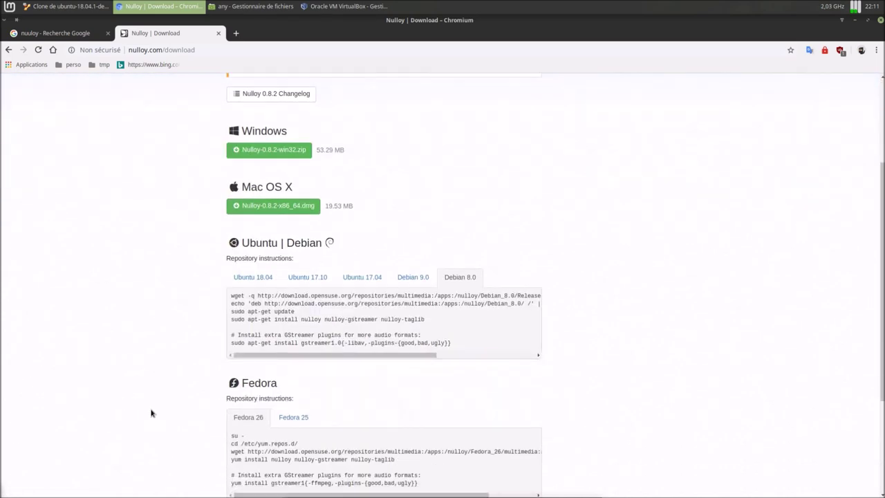
Show the Ubuntu 18.04 instructions, close the Google search page, and copy the wget command that adds the repository's release key
{"action": "left_click", "coordinate": [252, 277]}
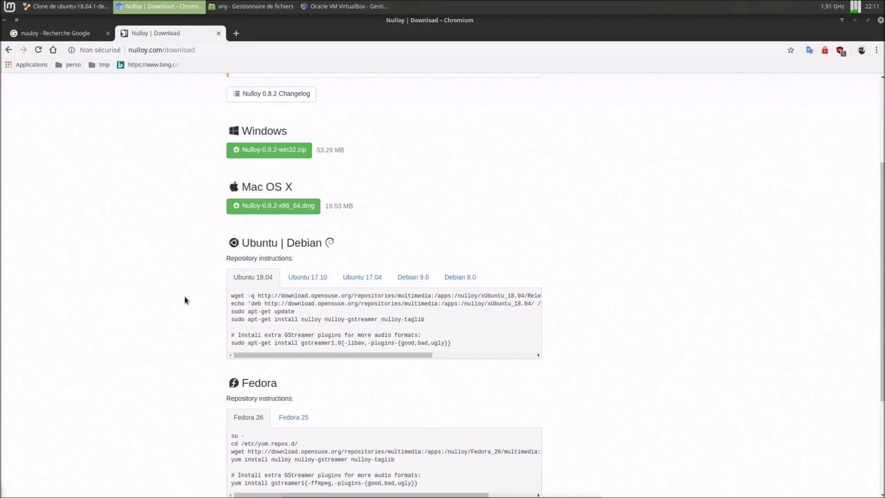
{"action": "left_click", "coordinate": [107, 32]}
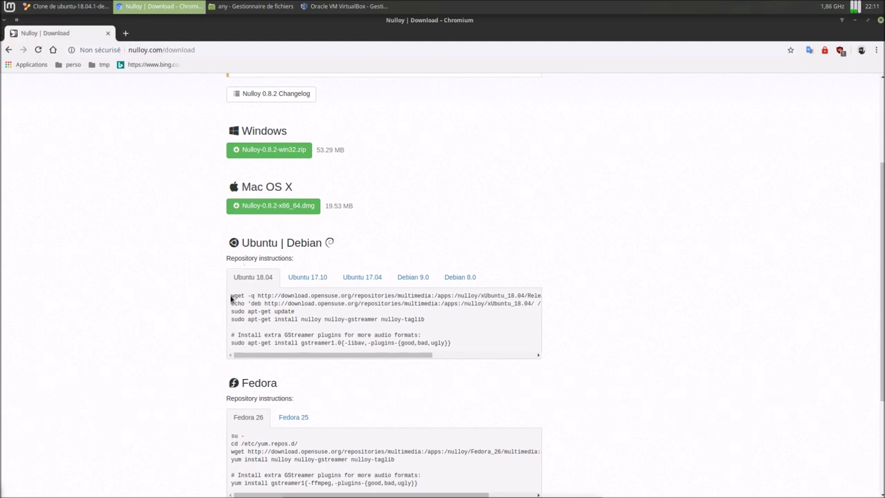
{"action": "left_click_drag", "start_coordinate": [233, 296], "coordinate": [327, 298]}
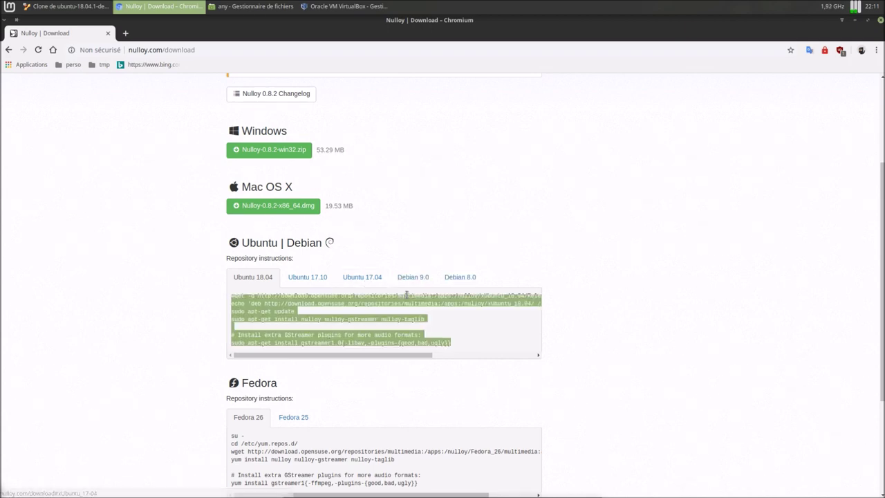
{"action": "left_click", "coordinate": [161, 328]}
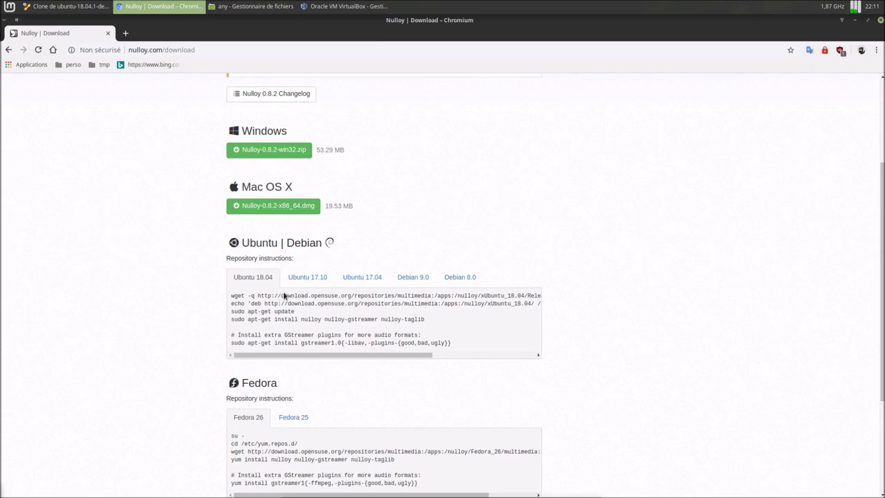
{"action": "triple_click", "coordinate": [288, 295]}
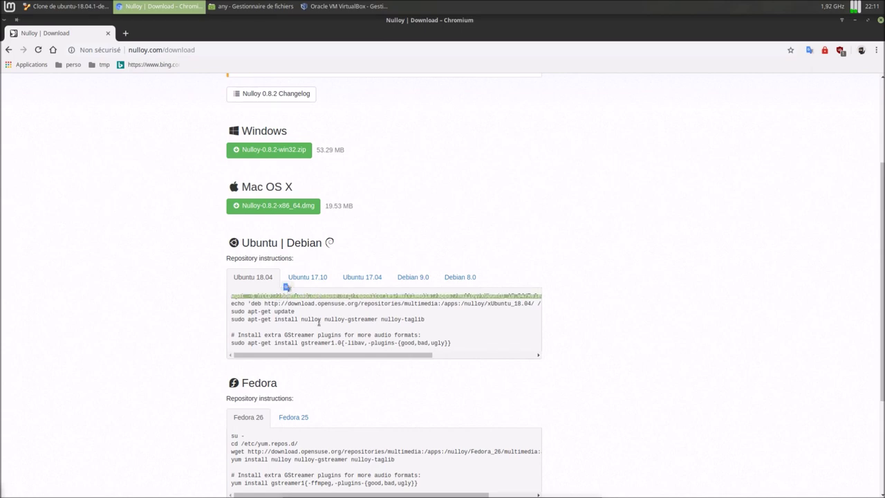
{"action": "left_click_drag", "start_coordinate": [364, 355], "coordinate": [374, 374]}
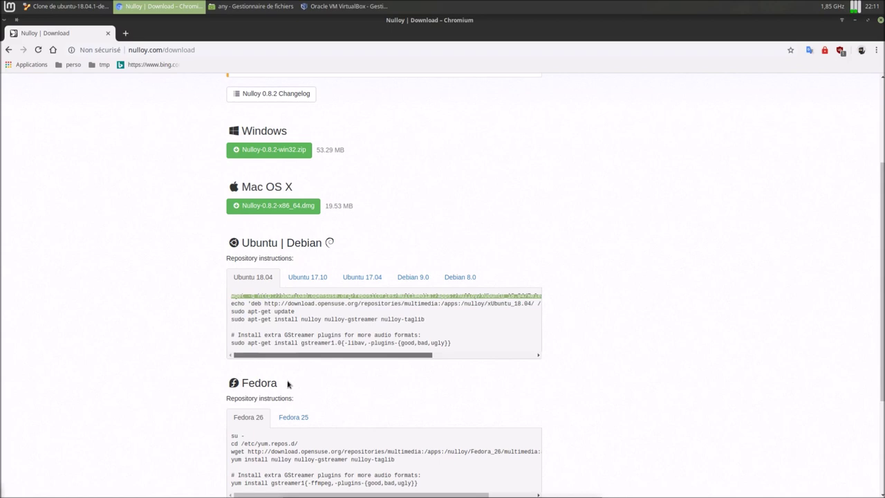
{"action": "right_click", "coordinate": [263, 296]}
{"action": "left_click", "coordinate": [271, 302]}
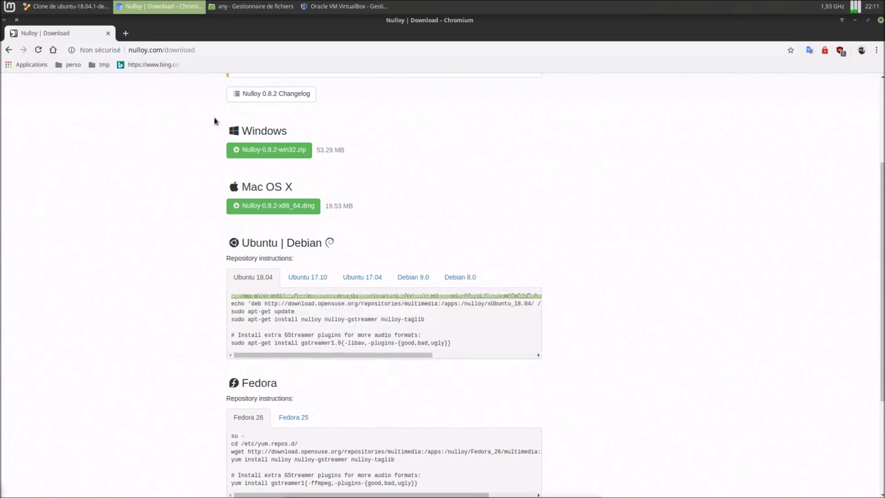
Switch to the running Ubuntu 18.04.1 virtual machine in VirtualBox and unlock its session with the account password
{"action": "left_click", "coordinate": [344, 6]}
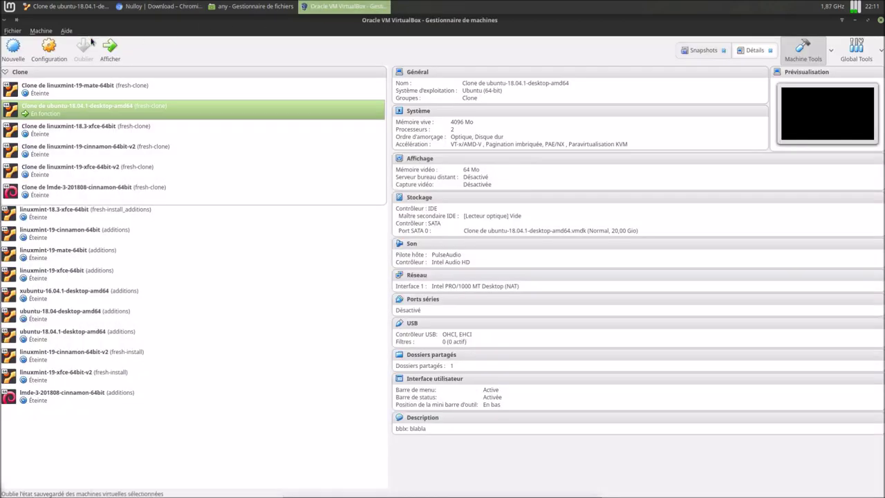
{"action": "left_click", "coordinate": [65, 7]}
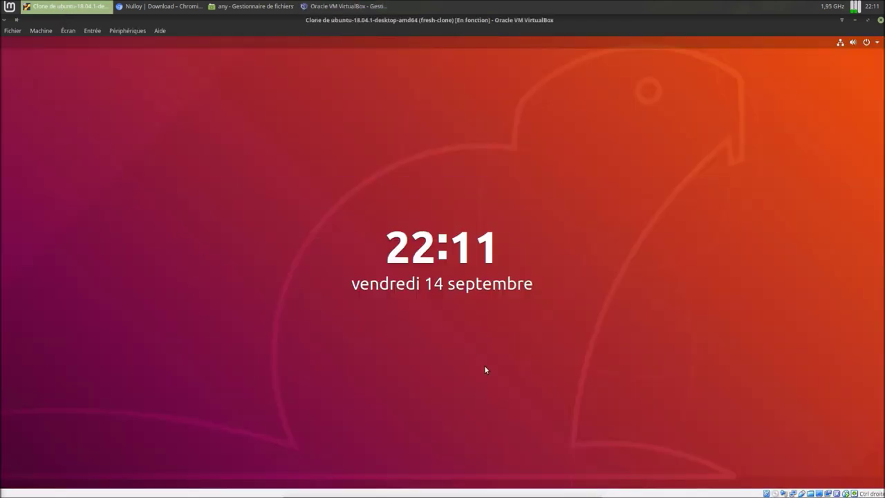
{"action": "left_click", "coordinate": [457, 280]}
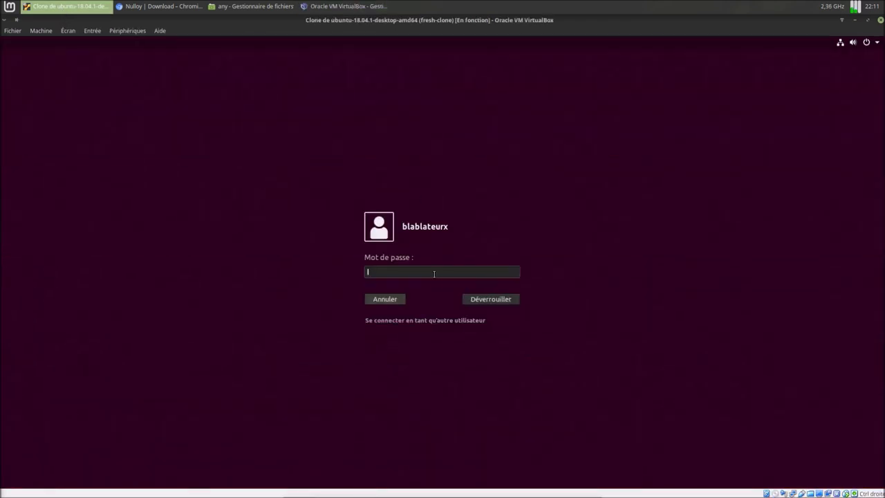
{"action": "type", "text": "••••••"}
{"action": "key", "text": "Return"}
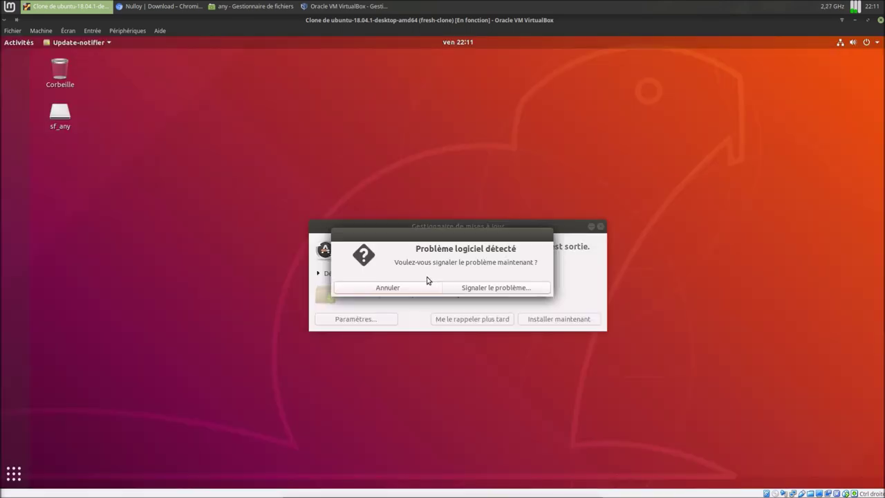
Decline to report the software problem and postpone the Ubuntu updates
{"action": "left_click", "coordinate": [418, 286]}
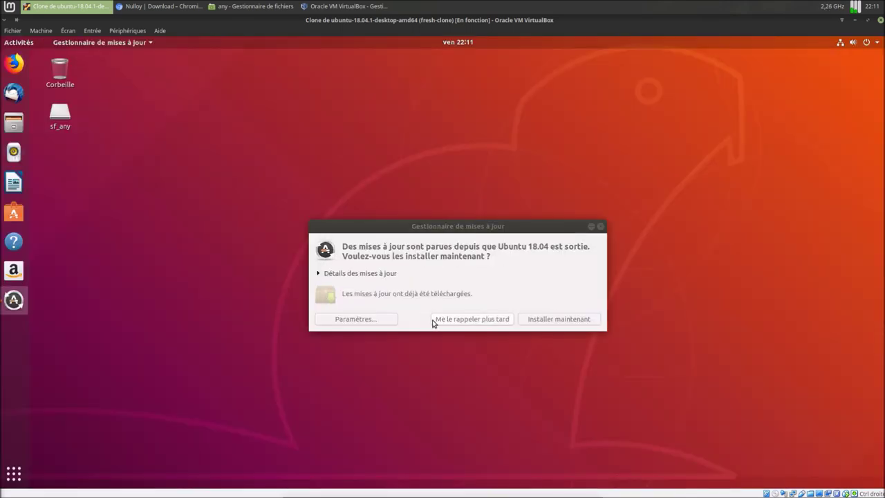
{"action": "left_click", "coordinate": [437, 319]}
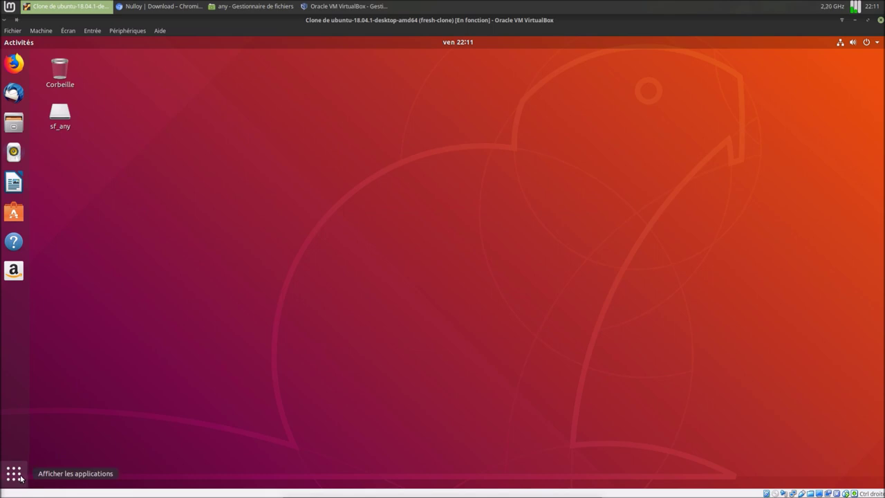
Search the Ubuntu applications for "ter" and launch Terminal
{"action": "left_click", "coordinate": [14, 474]}
{"action": "type", "text": "ter"}
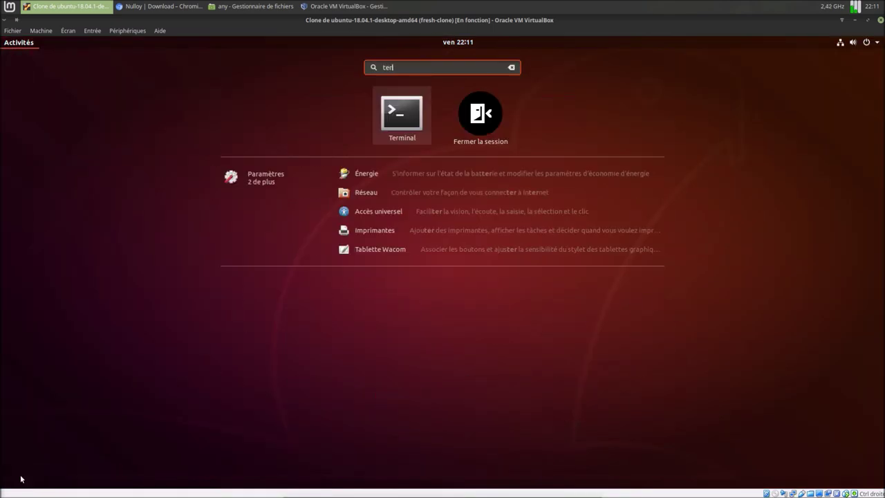
{"action": "key", "text": "Return"}
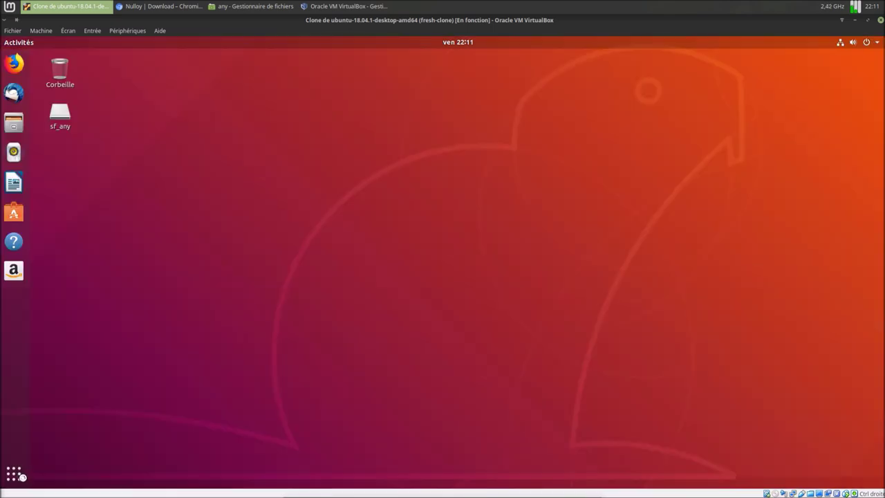
Paste and run the copied wget command to add the Nulloy release key, authenticating with the sudo password
{"action": "right_click", "coordinate": [297, 232]}
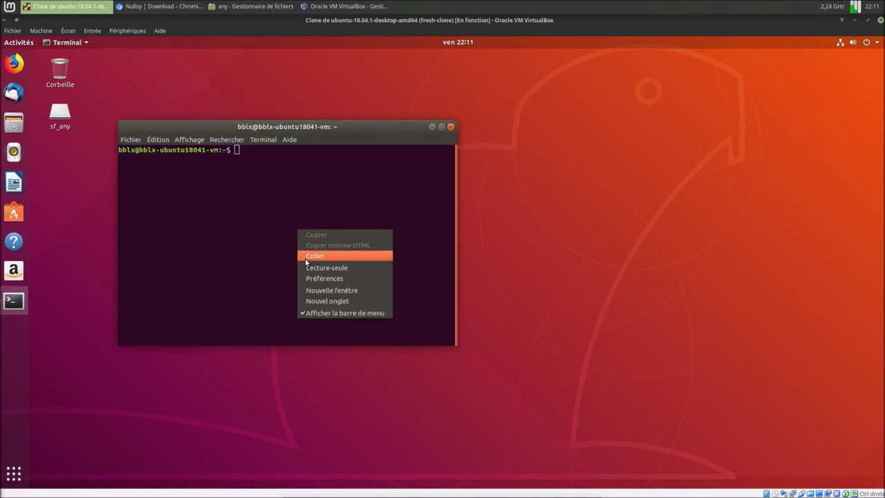
{"action": "left_click", "coordinate": [305, 255]}
{"action": "key", "text": "Return"}
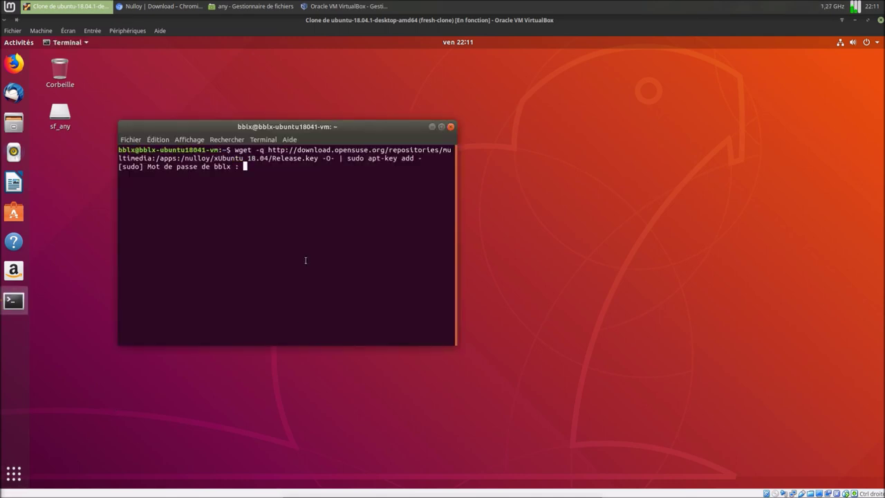
{"action": "key", "text": "Return"}
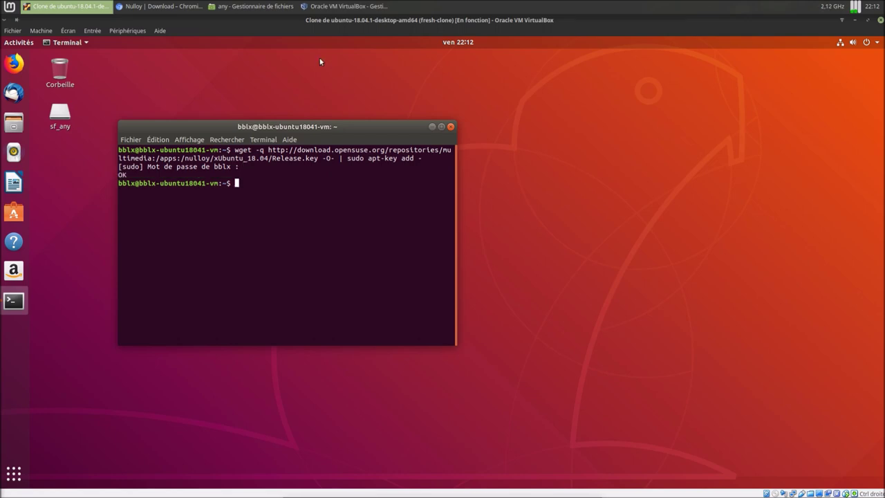
Switch to Chromium and copy the full echo 'deb …' command from the Ubuntu 18.04 instructions
{"action": "left_click", "coordinate": [163, 6]}
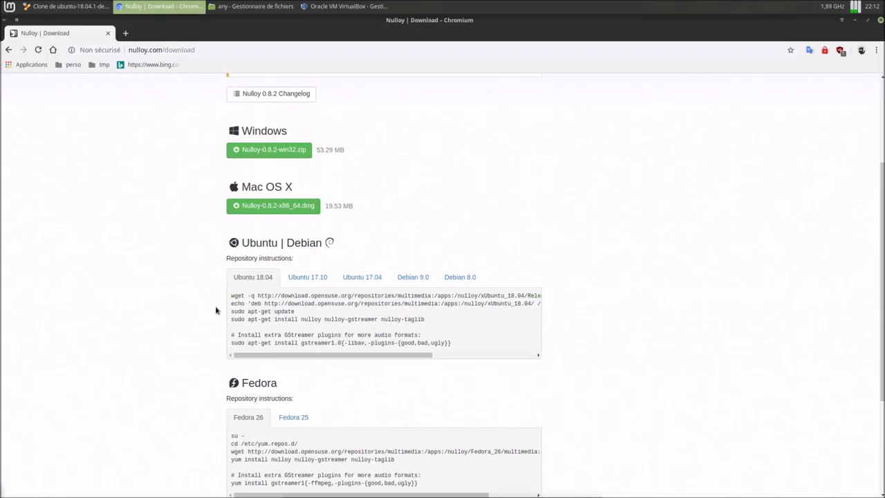
{"action": "left_click_drag", "start_coordinate": [233, 304], "coordinate": [543, 307]}
{"action": "right_click", "coordinate": [543, 307]}
{"action": "left_click", "coordinate": [557, 311]}
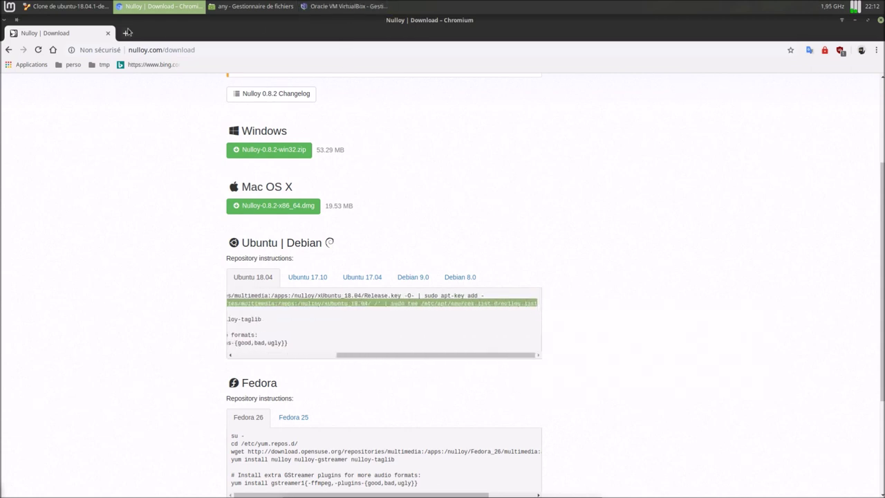
Return to the virtual machine's terminal and run the copied echo command to write the Nulloy repository to nulloy.list
{"action": "left_click", "coordinate": [69, 6]}
{"action": "right_click", "coordinate": [231, 222]}
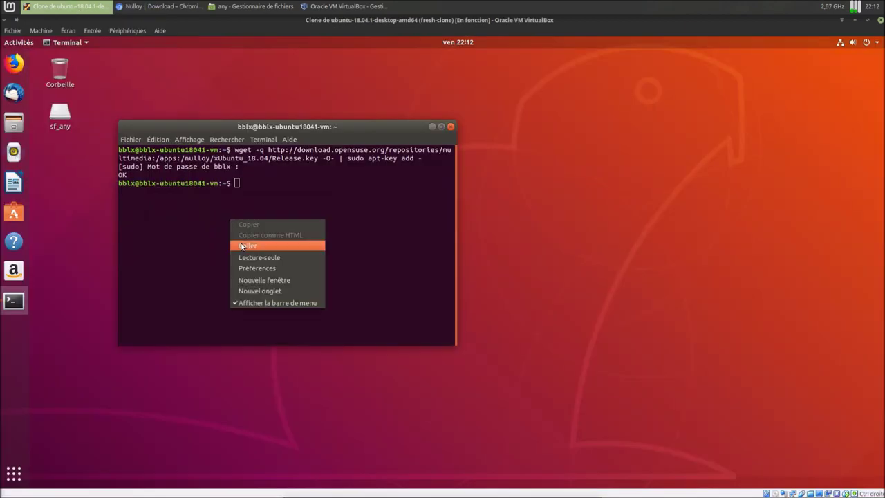
{"action": "left_click", "coordinate": [247, 245]}
{"action": "key", "text": "Return"}
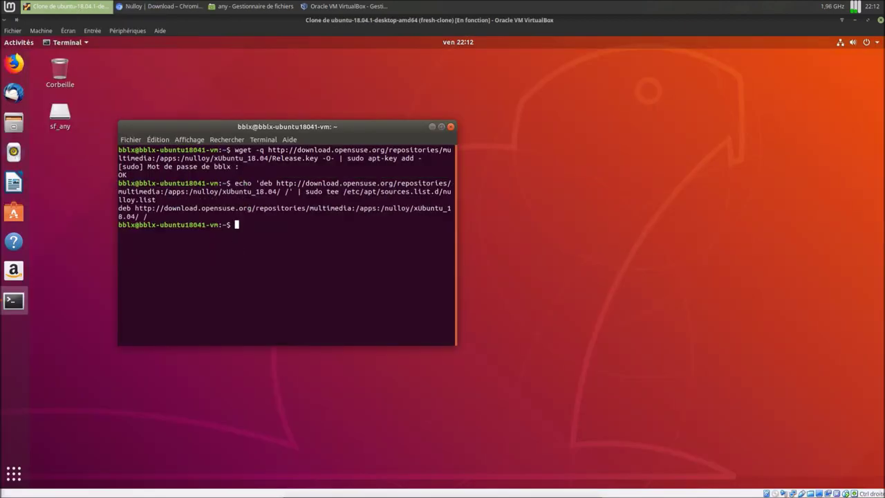
Switch to Chromium and copy the command "sudo apt-get install nulloy nulloy-gstreamer nulloy-taglib"
{"action": "left_click", "coordinate": [164, 7]}
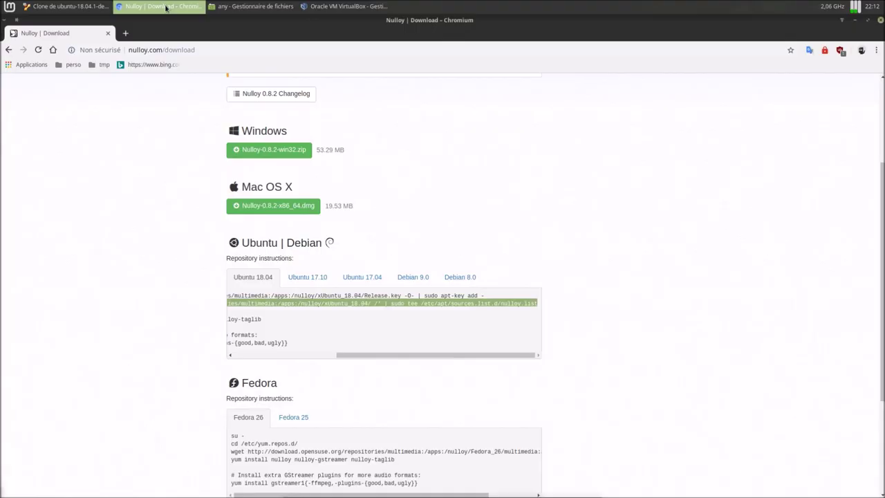
{"action": "left_click_drag", "start_coordinate": [340, 356], "coordinate": [196, 360]}
{"action": "left_click_drag", "start_coordinate": [232, 317], "coordinate": [424, 319]}
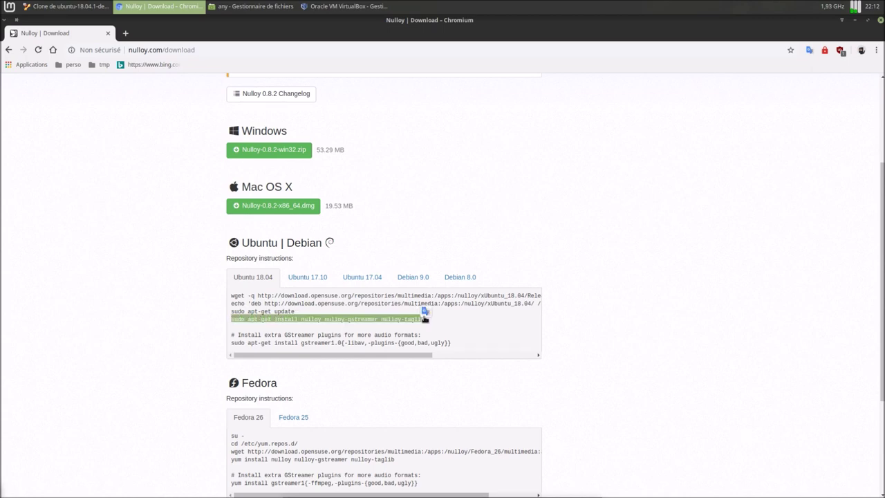
{"action": "right_click", "coordinate": [419, 323]}
{"action": "left_click", "coordinate": [420, 328]}
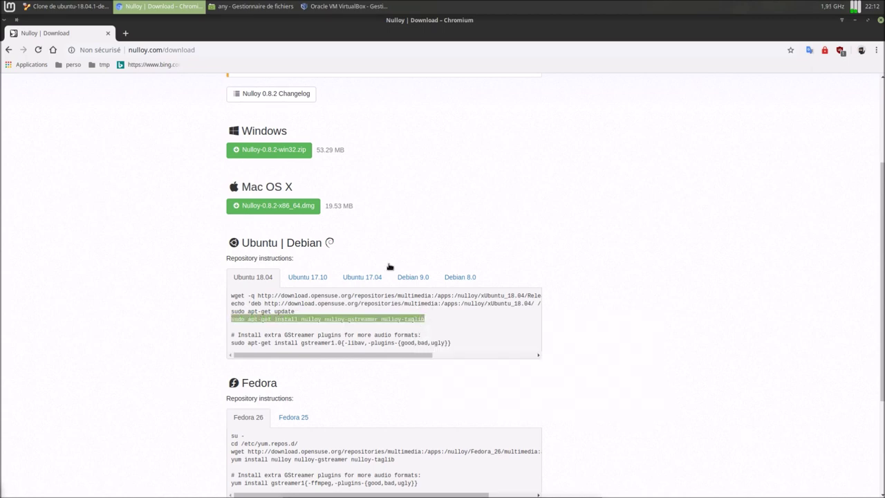
Refresh the package lists in the virtual machine's terminal with "sudo apt update" and move the terminal window nearer the desktop's centre
{"action": "left_click", "coordinate": [93, 7]}
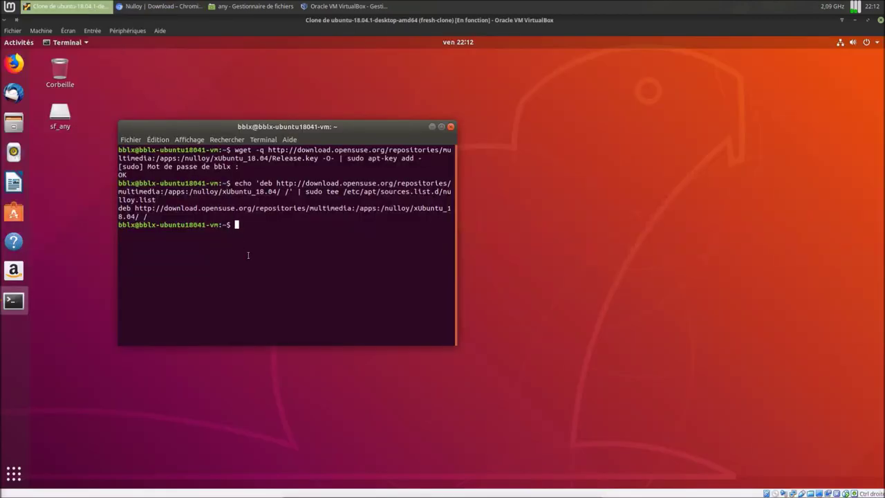
{"action": "type", "text": "sudo apt update"}
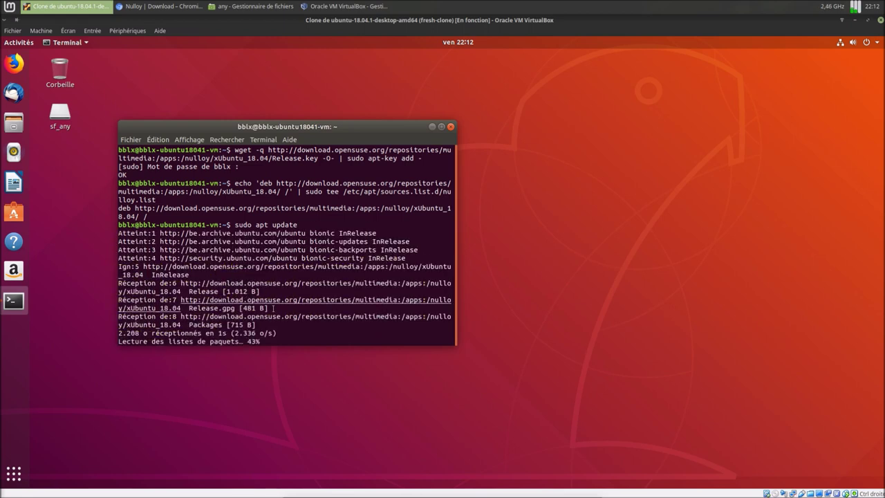
{"action": "left_click_drag", "start_coordinate": [353, 126], "coordinate": [499, 125]}
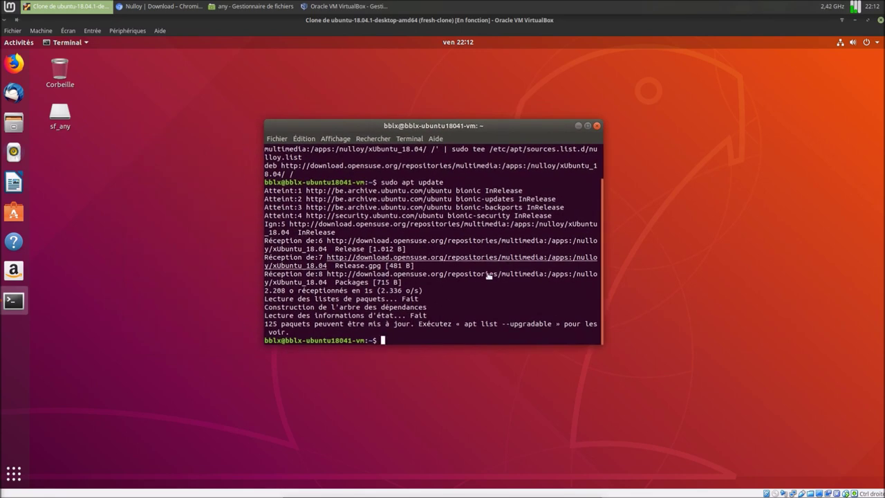
Paste and run the copied apt-get command to install nulloy, nulloy-gstreamer and nulloy-taglib, answering "o" to continue
{"action": "right_click", "coordinate": [480, 339]}
{"action": "left_click", "coordinate": [496, 366]}
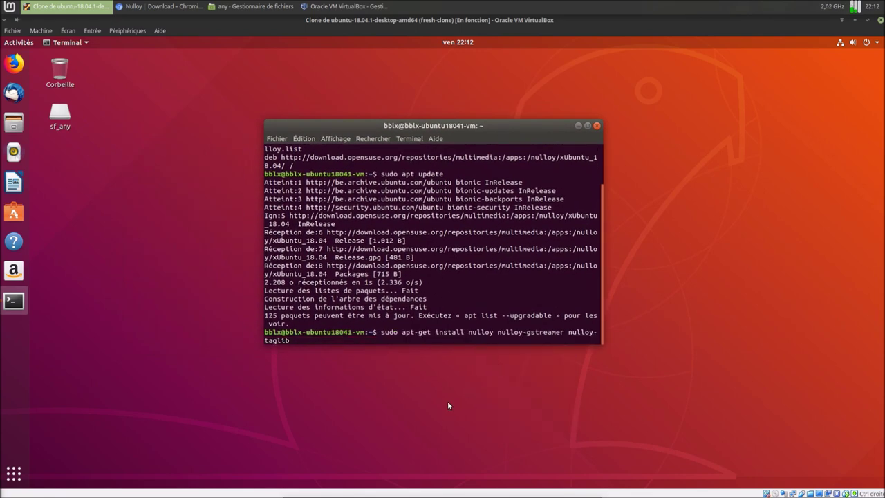
{"action": "key", "text": "Return"}
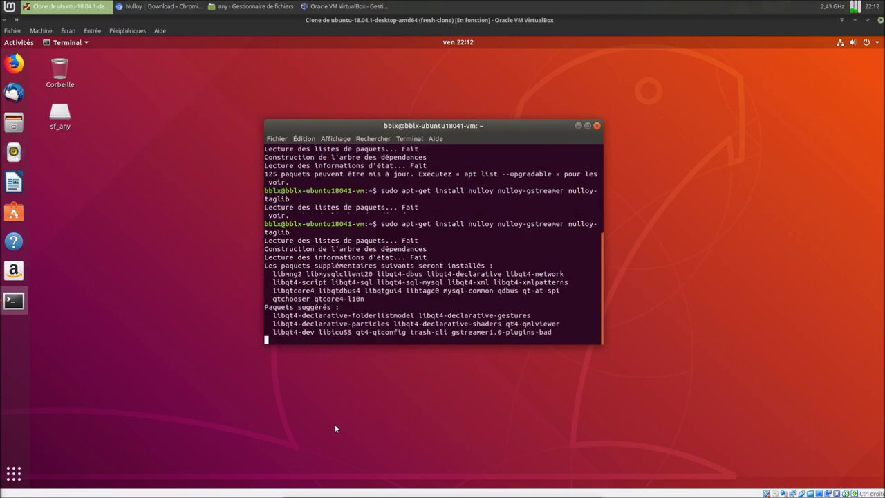
{"action": "type", "text": "o"}
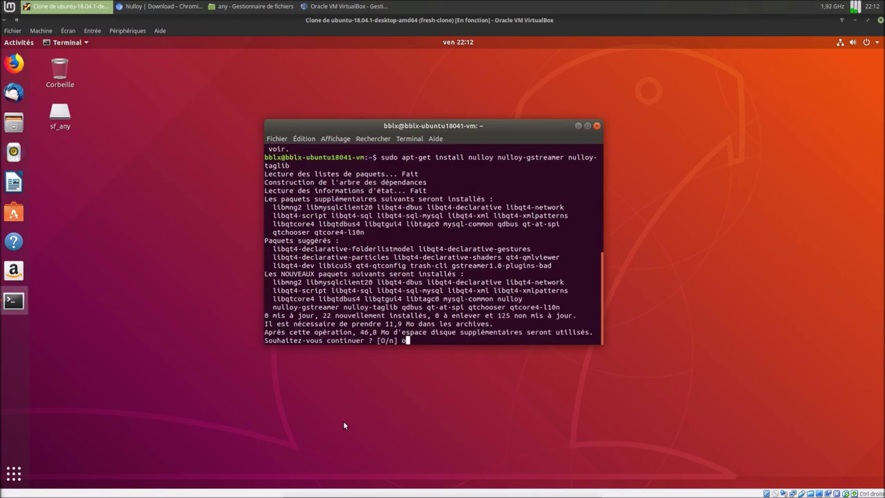
{"action": "key", "text": "Return"}
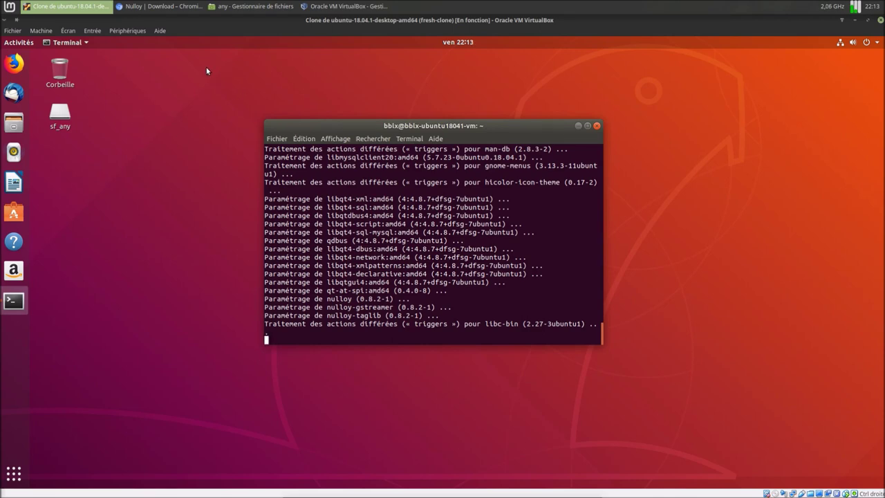
Switch to Chromium and copy the extra plugins command "sudo apt-get install gstreamer1.0{-libav,-plugins-{good,bad,ugly}}" from the Ubuntu 18.04 instructions
{"action": "left_click", "coordinate": [177, 7]}
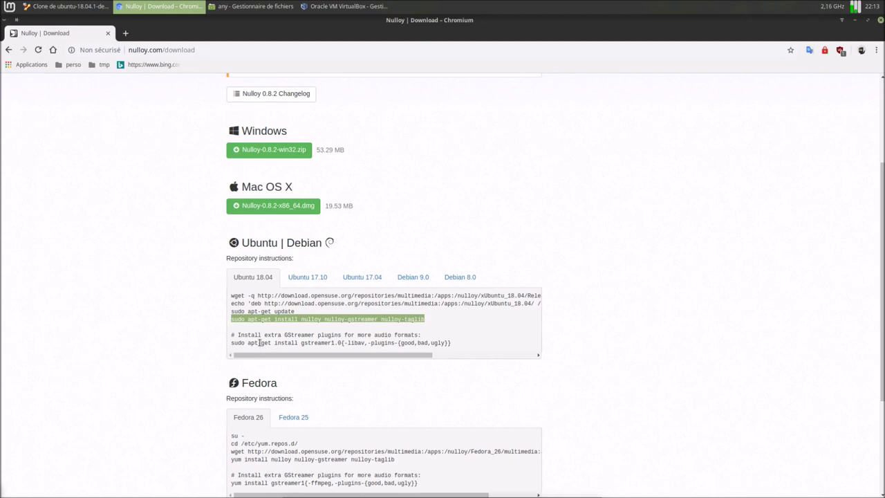
{"action": "left_click_drag", "start_coordinate": [232, 343], "coordinate": [465, 342]}
{"action": "right_click", "coordinate": [448, 343]}
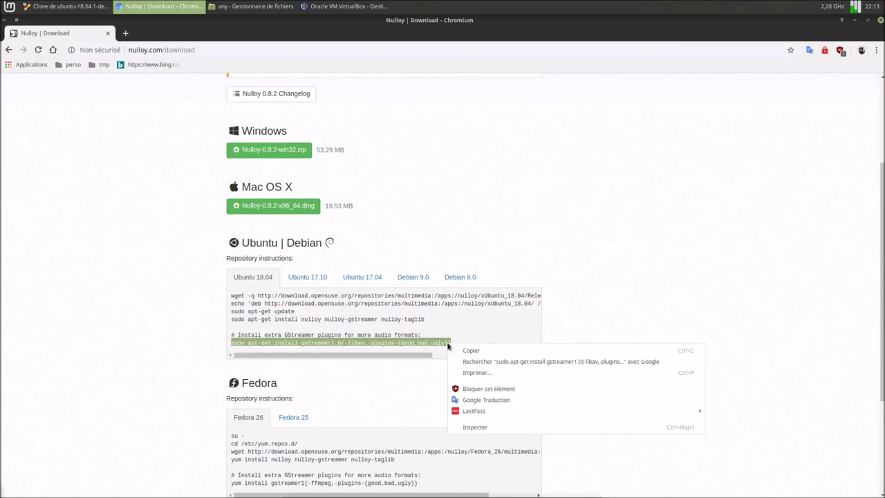
{"action": "left_click", "coordinate": [456, 350]}
Return to the virtual machine's terminal and run the copied GStreamer plugins command, answering "o" to continue
{"action": "left_click", "coordinate": [330, 11]}
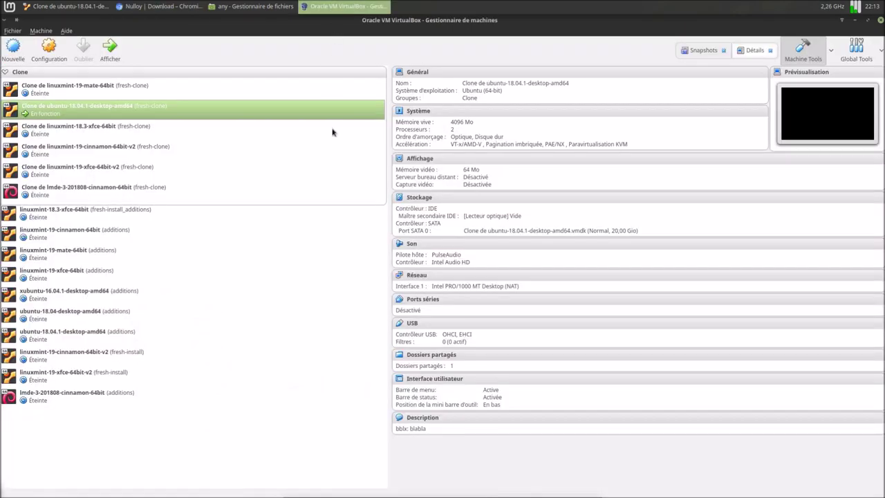
{"action": "left_click", "coordinate": [90, 6]}
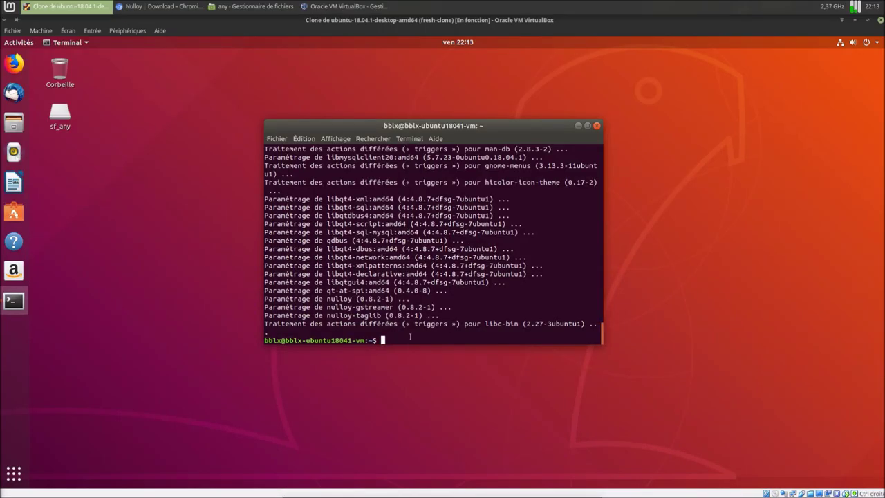
{"action": "right_click", "coordinate": [411, 337]}
{"action": "left_click", "coordinate": [426, 357]}
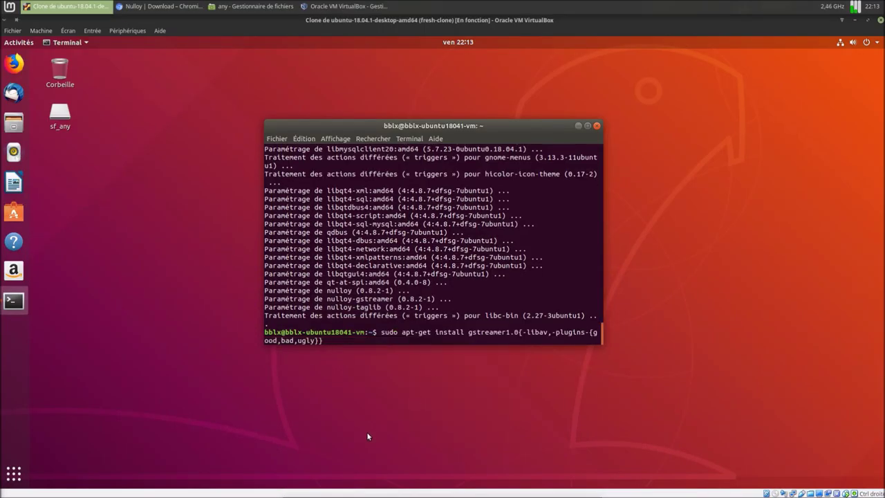
{"action": "key", "text": "Return"}
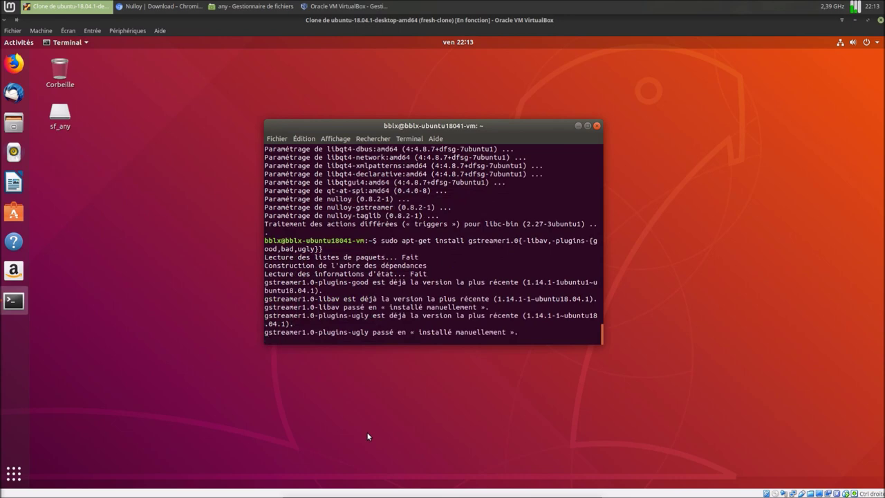
{"action": "type", "text": "o"}
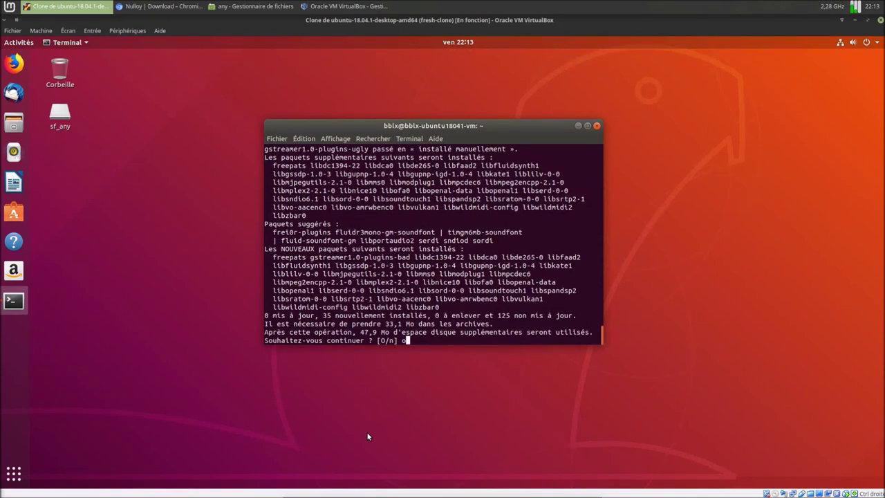
{"action": "key", "text": "Return"}
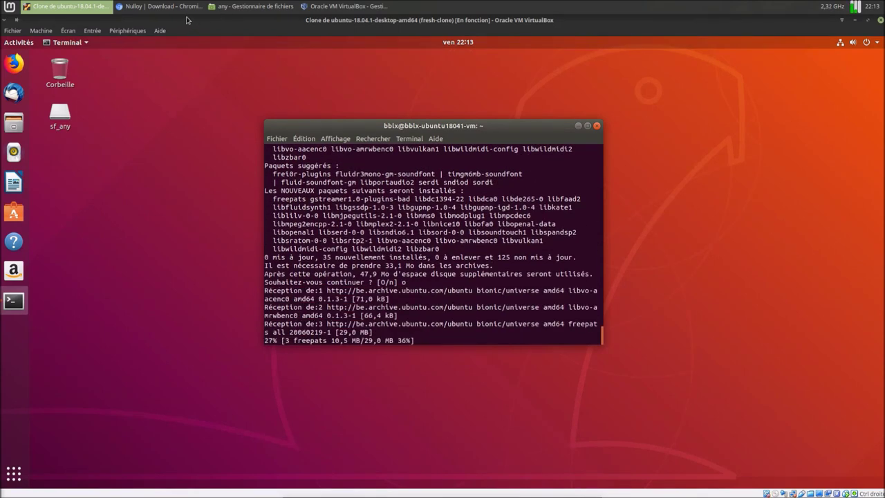
Review the Ubuntu 18.04 instructions on the Nulloy download page in Chromium and return to the virtual machine
{"action": "left_click", "coordinate": [186, 6]}
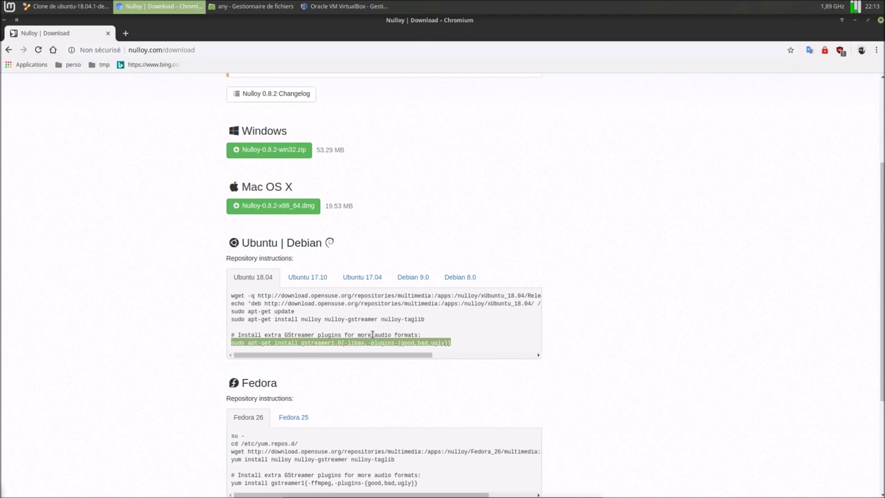
{"action": "left_click", "coordinate": [155, 275]}
{"action": "left_click", "coordinate": [96, 7]}
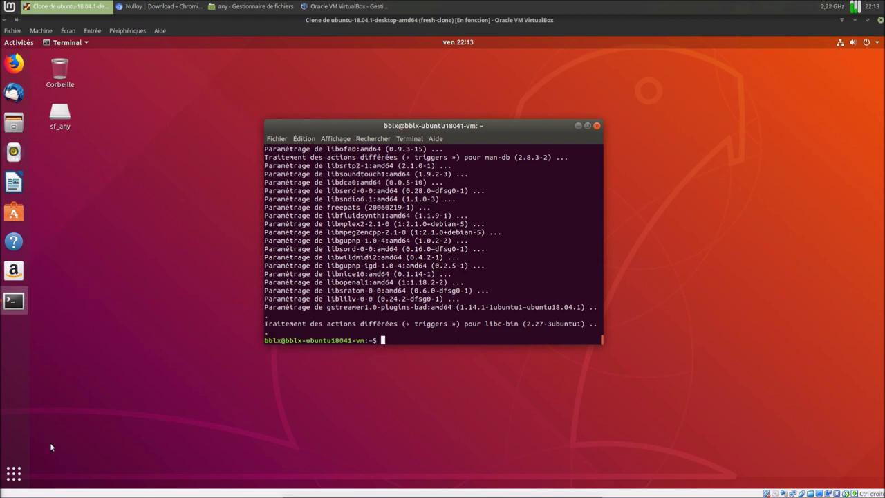
Close the terminal and add Nulloy to the dock's favourites from the list of all applications
{"action": "left_click", "coordinate": [597, 126]}
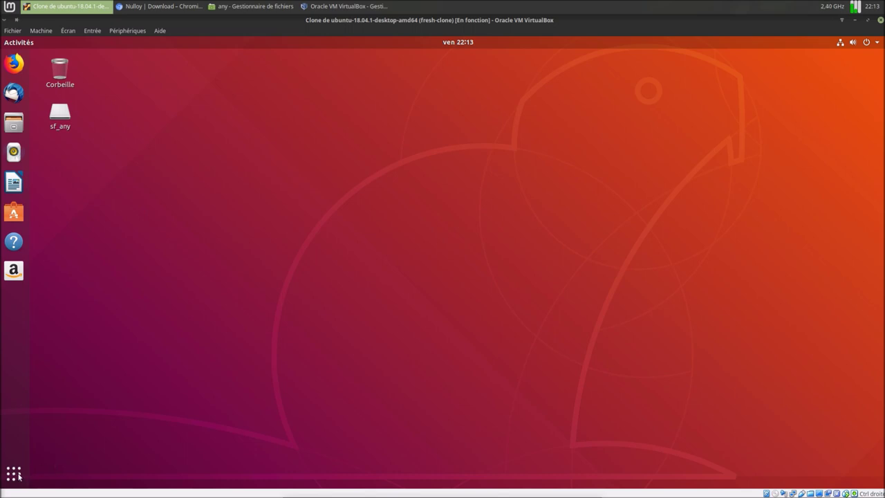
{"action": "left_click", "coordinate": [15, 474]}
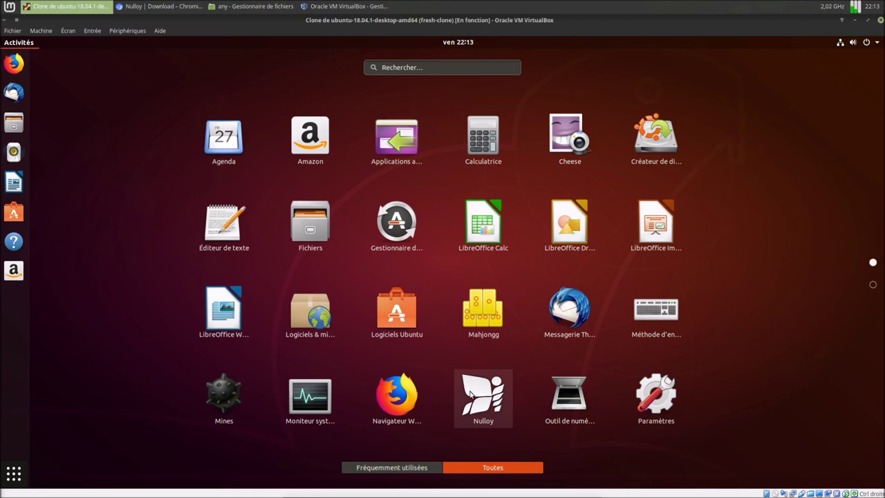
{"action": "left_click_drag", "start_coordinate": [479, 402], "coordinate": [12, 302]}
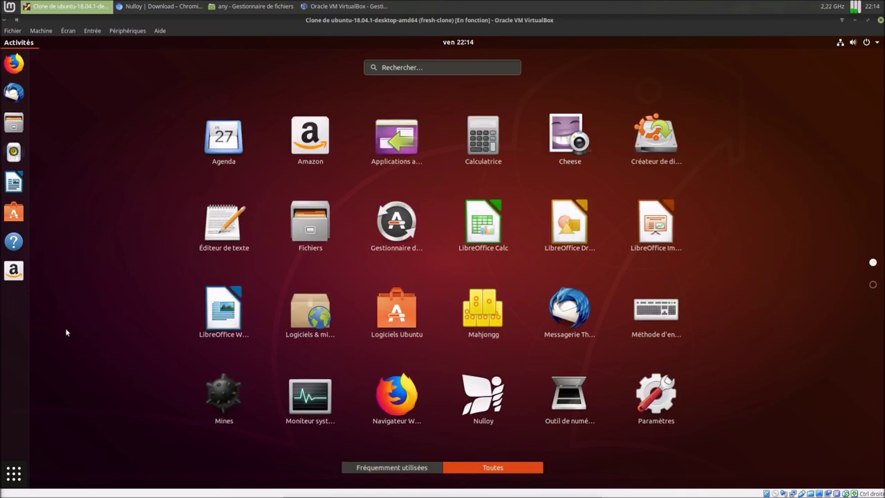
{"action": "right_click", "coordinate": [484, 397]}
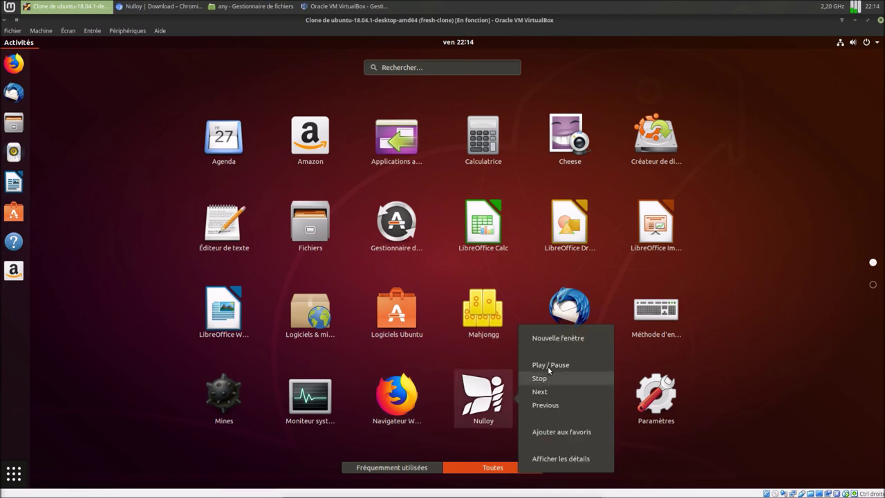
{"action": "left_click", "coordinate": [560, 431]}
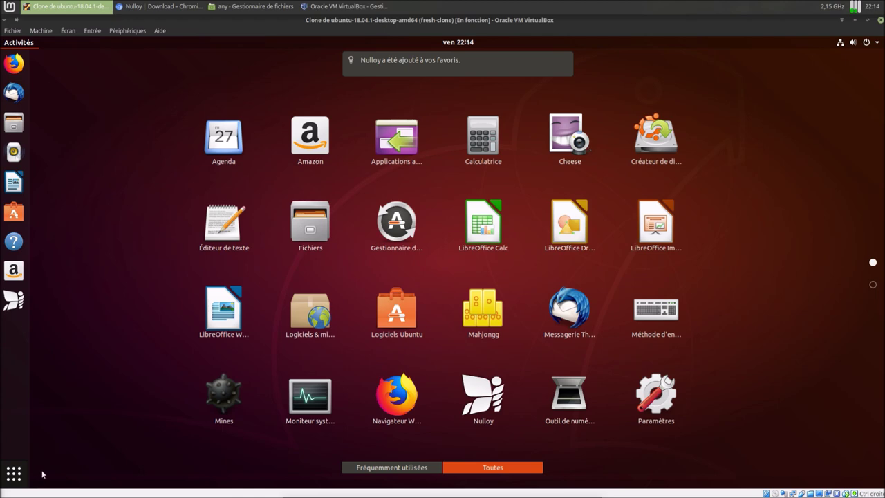
Leave the application overview, launch Nulloy and move its window towards the middle of the desktop
{"action": "left_click", "coordinate": [20, 476]}
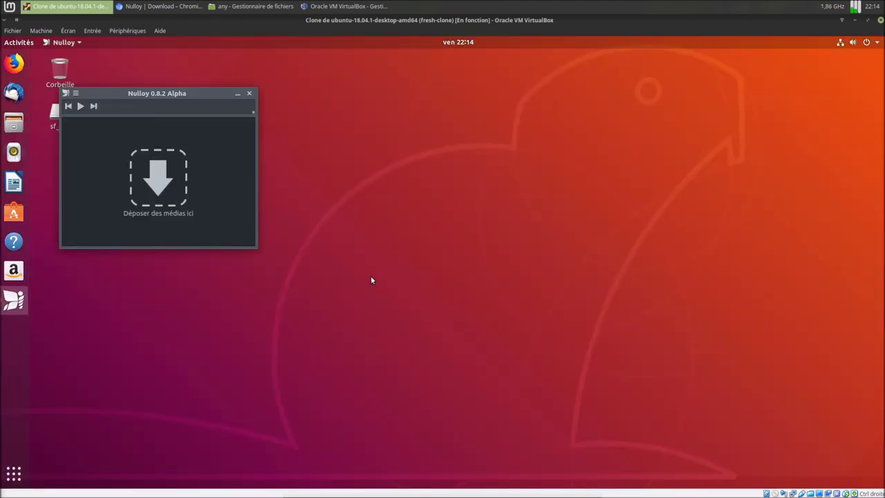
{"action": "left_click_drag", "start_coordinate": [198, 99], "coordinate": [475, 139]}
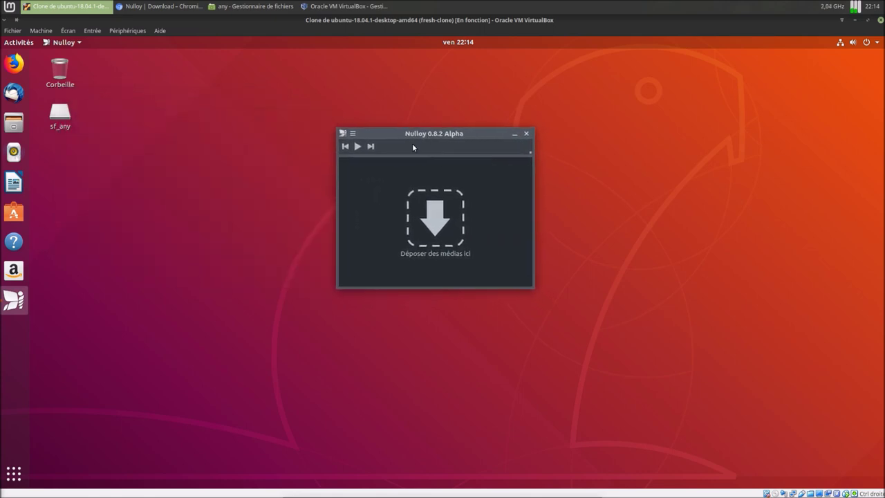
Open the home folder in the file manager and arrange its window below the Nulloy window
{"action": "double_click", "coordinate": [60, 116]}
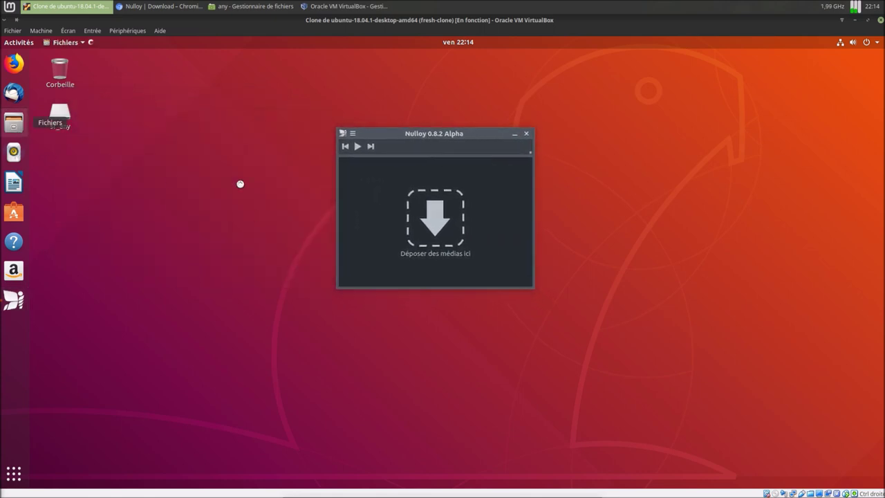
{"action": "left_click_drag", "start_coordinate": [322, 116], "coordinate": [530, 166]}
{"action": "left_click_drag", "start_coordinate": [483, 134], "coordinate": [494, 94]}
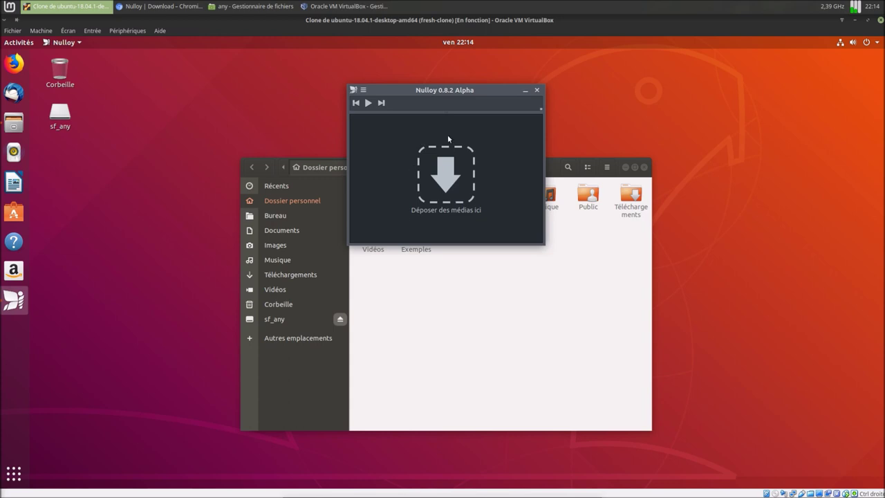
Examine Nulloy's About dialog, including the acknowledgements, changelog and license pages, and close it
{"action": "right_click", "coordinate": [396, 156]}
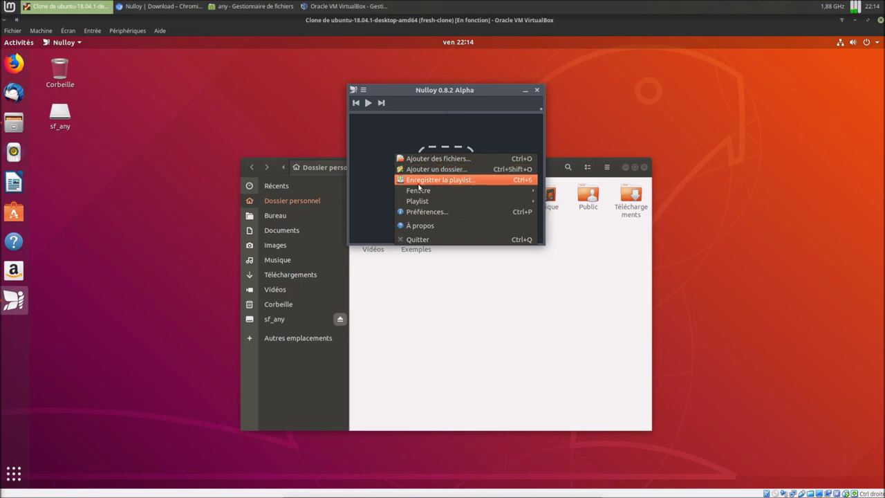
{"action": "mouse_move", "coordinate": [421, 189]}
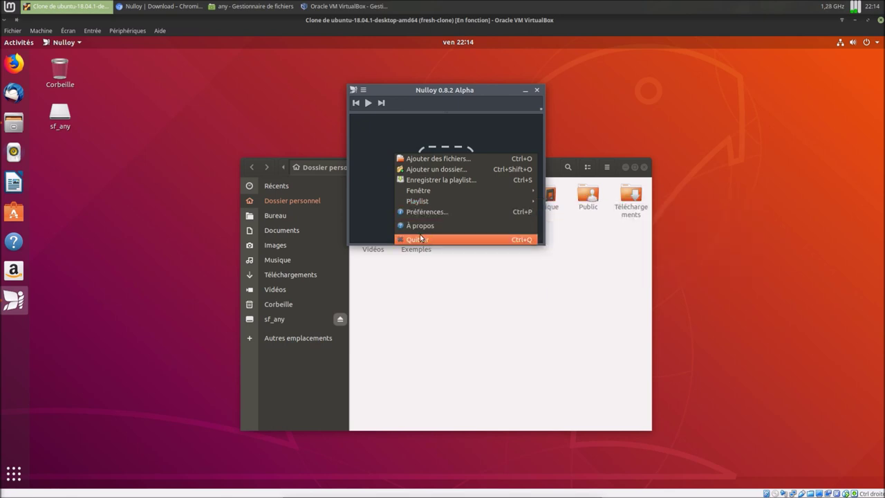
{"action": "left_click", "coordinate": [419, 227]}
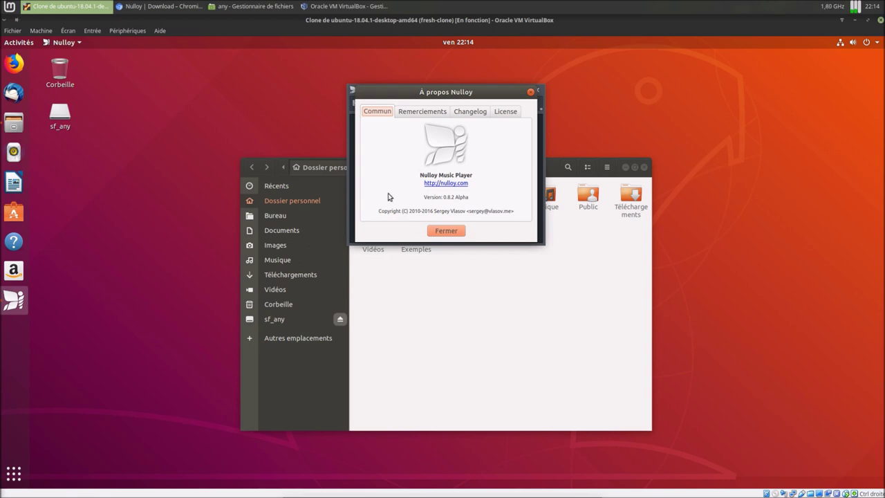
{"action": "left_click", "coordinate": [426, 112]}
{"action": "left_click", "coordinate": [480, 113]}
{"action": "left_click", "coordinate": [505, 114]}
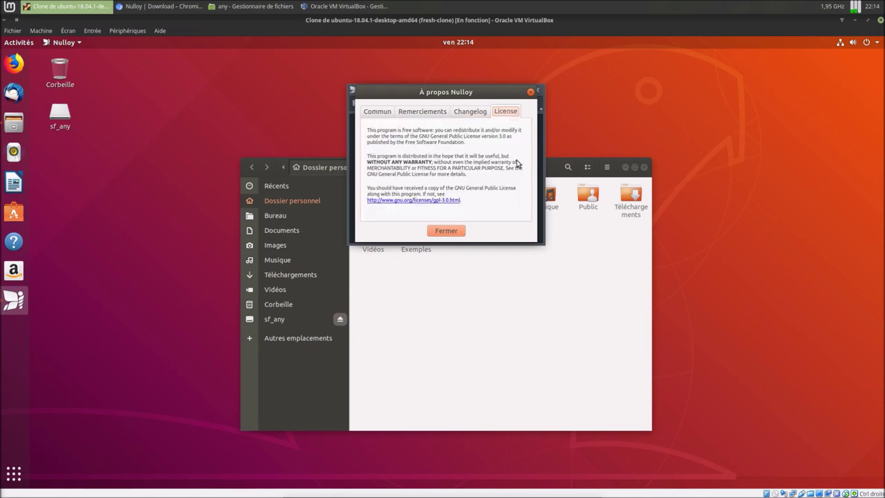
{"action": "left_click", "coordinate": [447, 231]}
Set Nulloy's theme to "Native (Encastré) 0.8.2" in its preferences and apply the change
{"action": "right_click", "coordinate": [399, 161]}
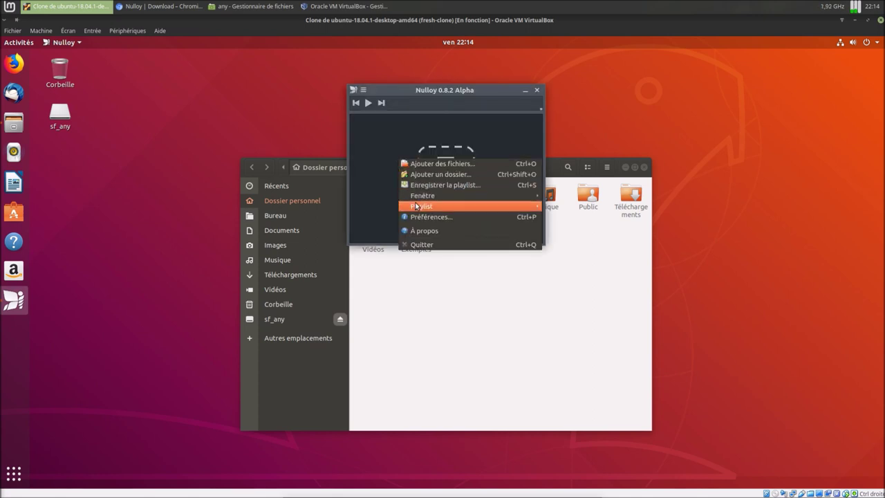
{"action": "key", "text": "Escape"}
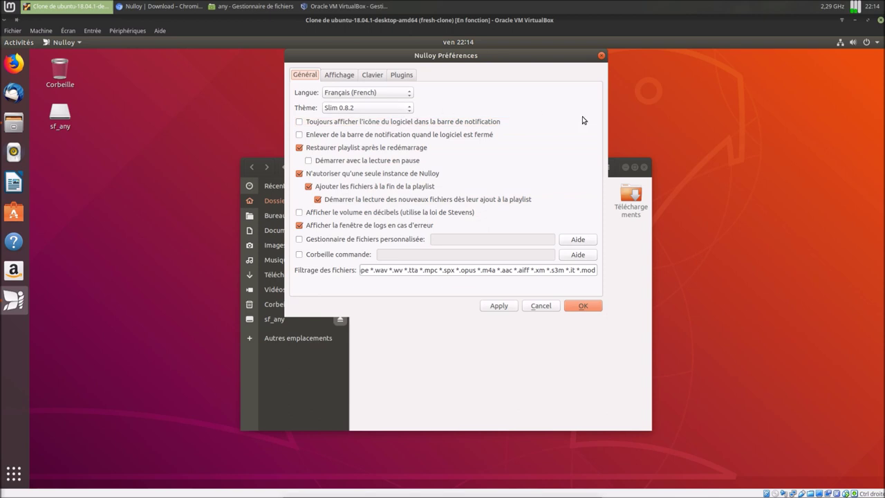
{"action": "left_click", "coordinate": [337, 108]}
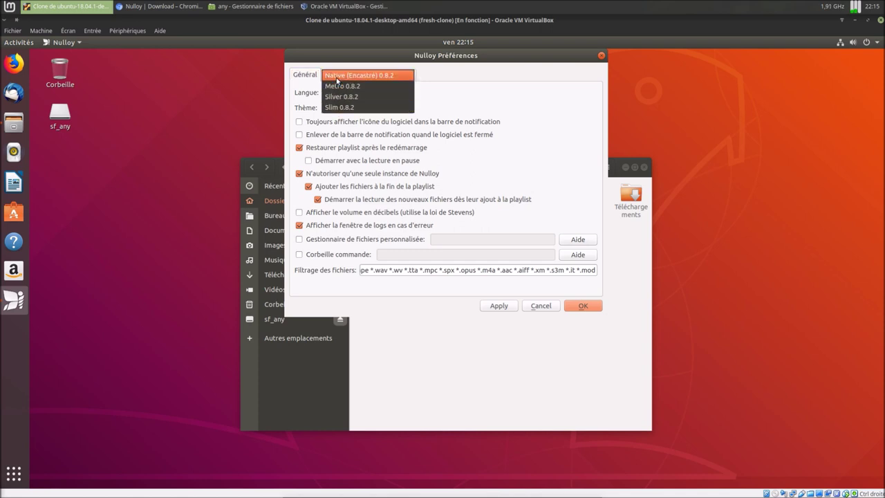
{"action": "left_click", "coordinate": [337, 80]}
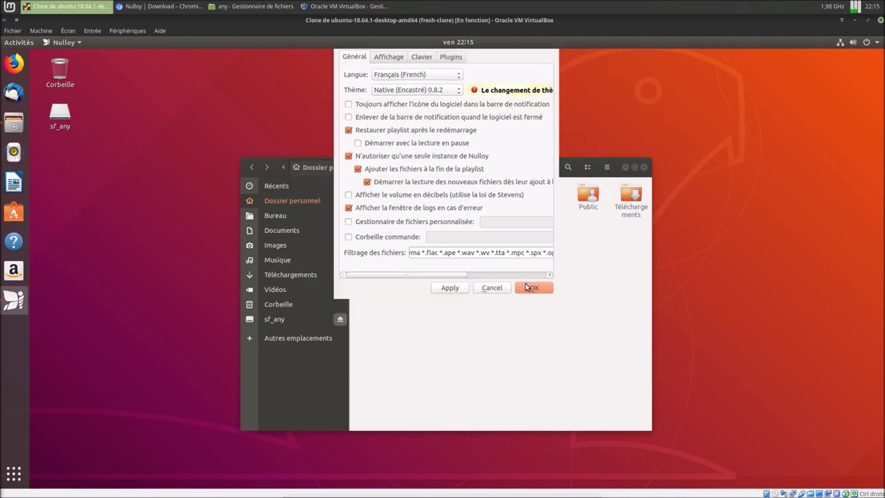
{"action": "left_click", "coordinate": [444, 291]}
{"action": "left_click", "coordinate": [529, 288]}
Quit Nulloy and launch it again to load the new theme
{"action": "right_click", "coordinate": [404, 135]}
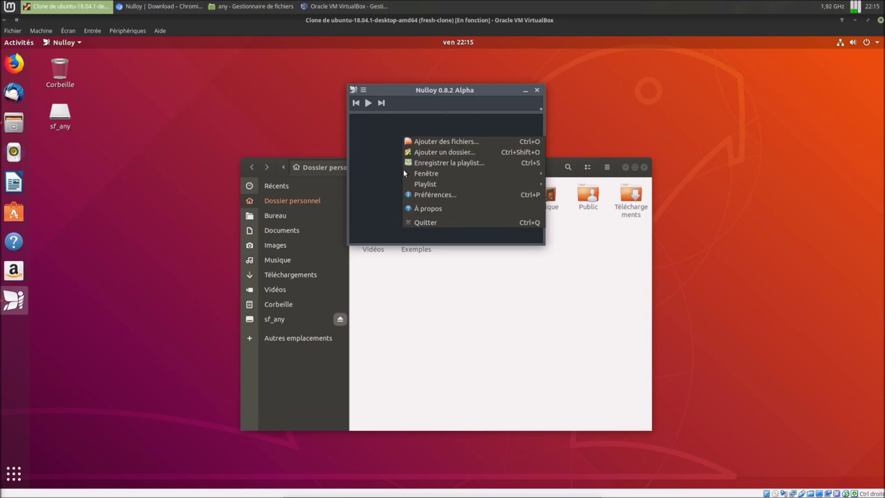
{"action": "left_click", "coordinate": [420, 223]}
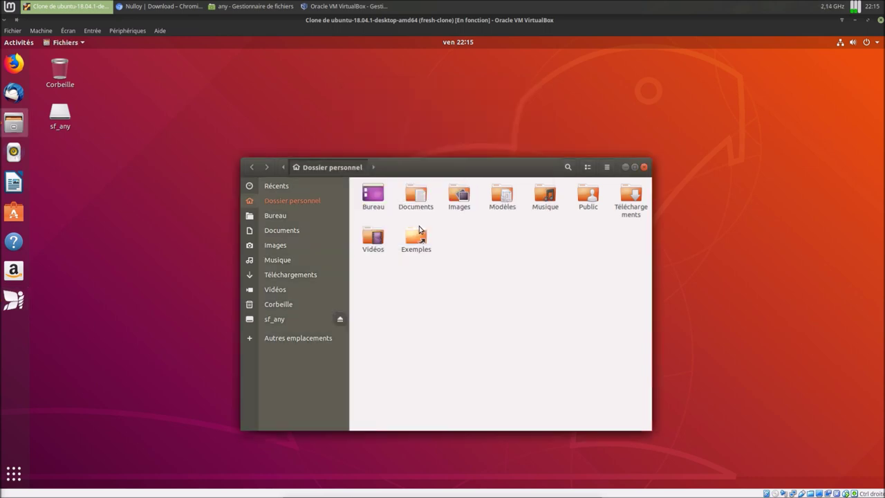
{"action": "left_click", "coordinate": [14, 300]}
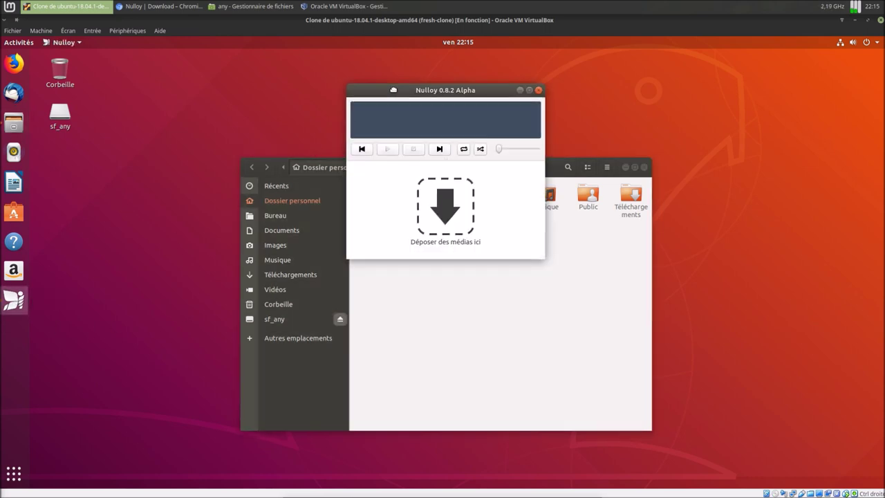
Close the home folder window and reposition the Nulloy window near the upper middle of the desktop
{"action": "left_click_drag", "start_coordinate": [397, 90], "coordinate": [417, 81]}
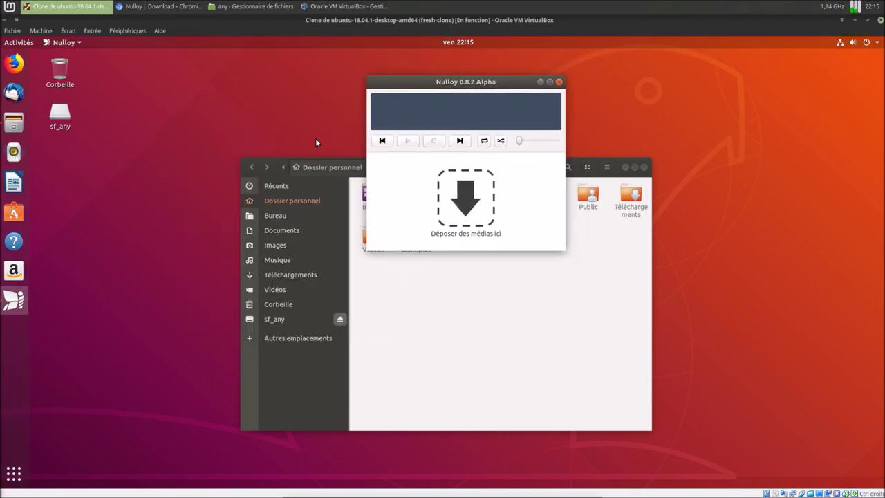
{"action": "left_click", "coordinate": [644, 168]}
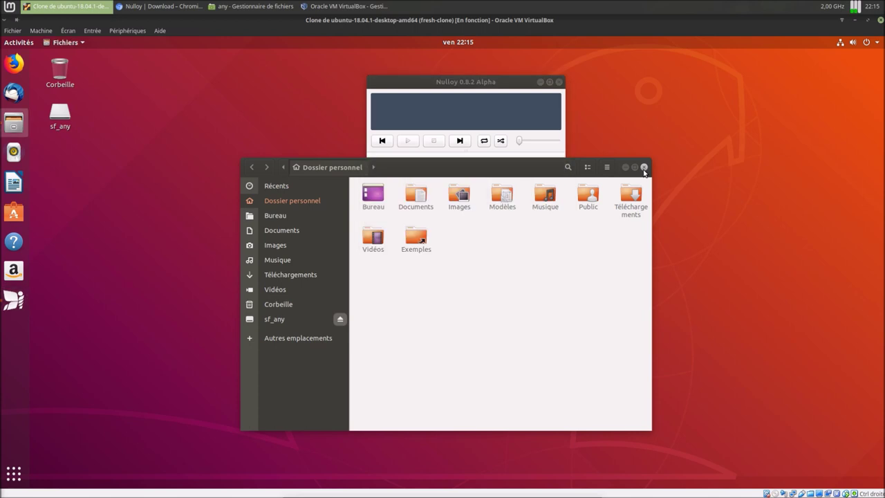
{"action": "left_click_drag", "start_coordinate": [477, 86], "coordinate": [440, 104]}
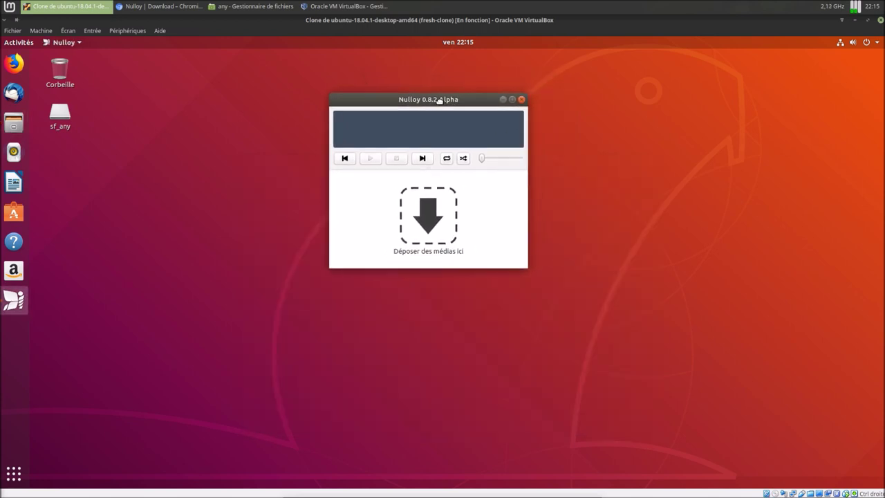
Add all the .m4a files from the "Provenance Facebook" folder in Musique to the Nulloy playlist
{"action": "right_click", "coordinate": [375, 183]}
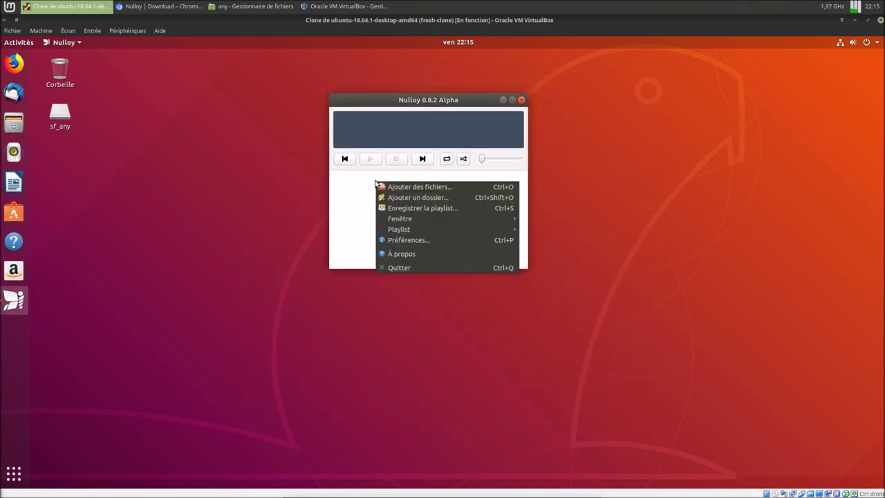
{"action": "left_click", "coordinate": [387, 189]}
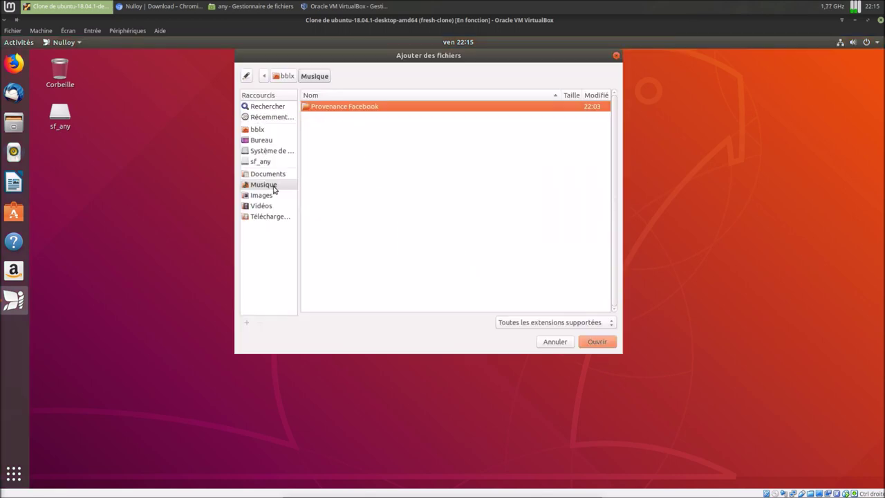
{"action": "double_click", "coordinate": [333, 108]}
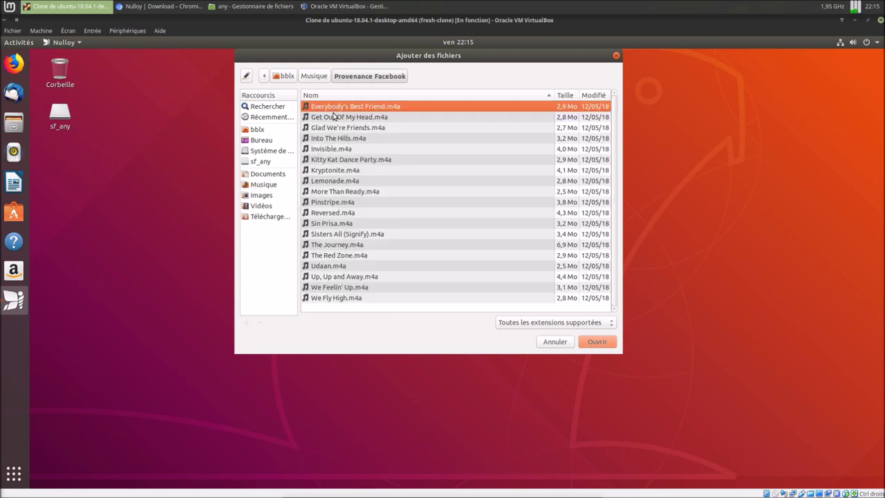
{"action": "key", "text": "shift+Down"}
{"action": "key", "text": "shift+Down"}
{"action": "key", "text": "shift+Down"}
{"action": "key", "text": "shift+Down"}
{"action": "key", "text": "shift+Down"}
{"action": "key", "text": "shift+Down"}
{"action": "key", "text": "shift+Down"}
{"action": "key", "text": "shift+Down"}
{"action": "key", "text": "shift+Down"}
{"action": "key", "text": "shift+Down"}
{"action": "key", "text": "shift+Down"}
{"action": "key", "text": "shift+Down"}
{"action": "key", "text": "shift+Down"}
{"action": "key", "text": "shift+Down"}
{"action": "key", "text": "shift+Down"}
{"action": "key", "text": "shift+Down"}
{"action": "key", "text": "shift+Down"}
{"action": "key", "text": "shift+Down"}
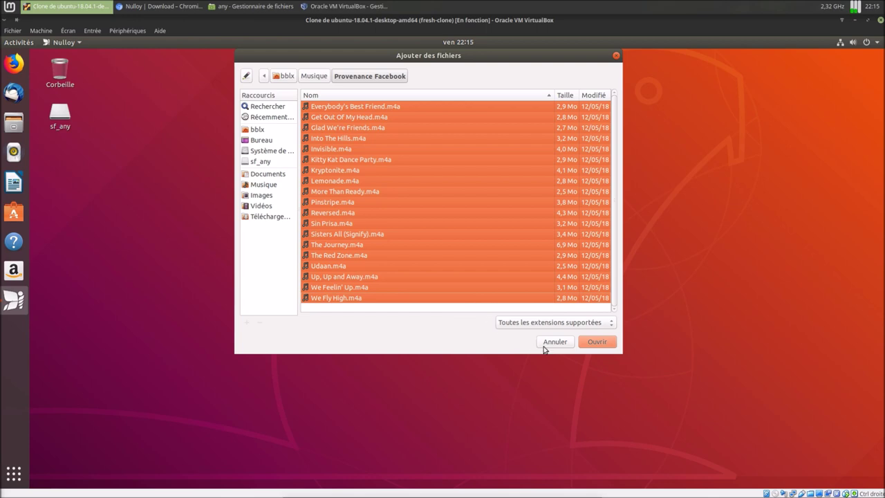
{"action": "left_click", "coordinate": [593, 343]}
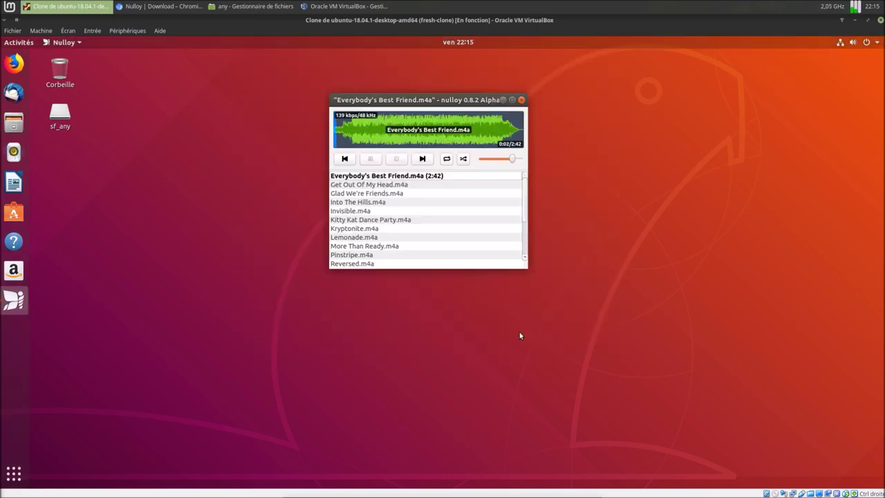
Stop the playback and move the Nulloy window slightly down the desktop
{"action": "left_click", "coordinate": [398, 159]}
{"action": "left_click_drag", "start_coordinate": [408, 106], "coordinate": [406, 129]}
{"action": "right_click", "coordinate": [372, 207]}
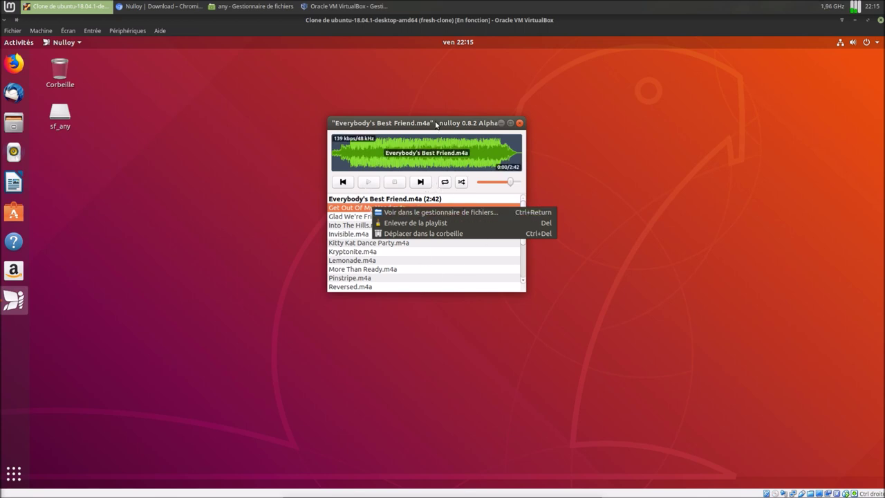
{"action": "left_click", "coordinate": [437, 149]}
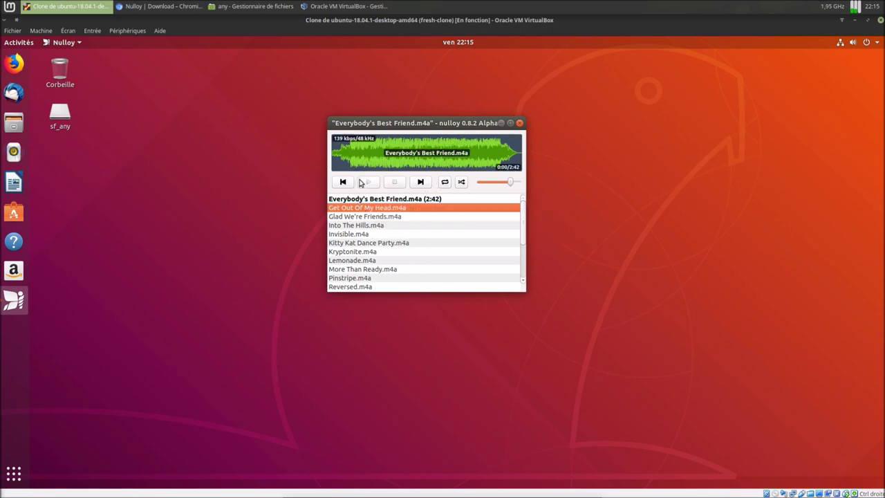
Open Nulloy's preferences, try to enable "Toujours afficher l'icône du logiciel dans la barre de notification", and check the system menu
{"action": "right_click", "coordinate": [495, 191]}
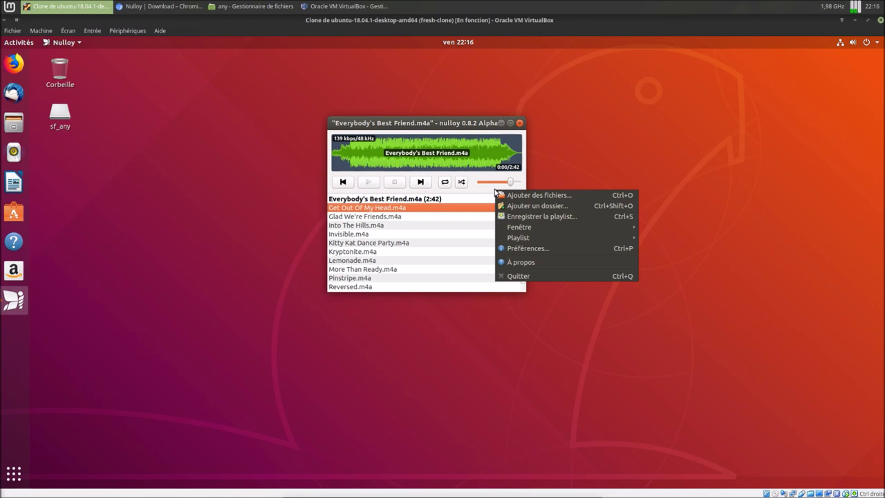
{"action": "left_click", "coordinate": [522, 251]}
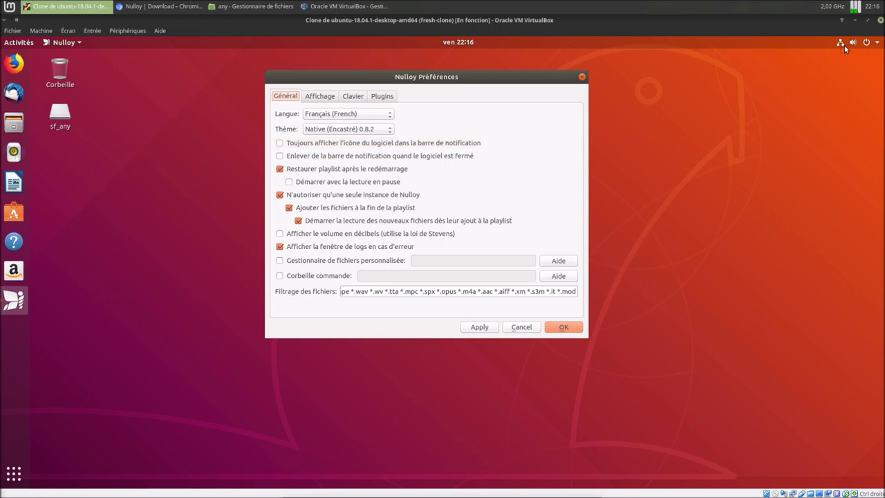
{"action": "left_click", "coordinate": [280, 143]}
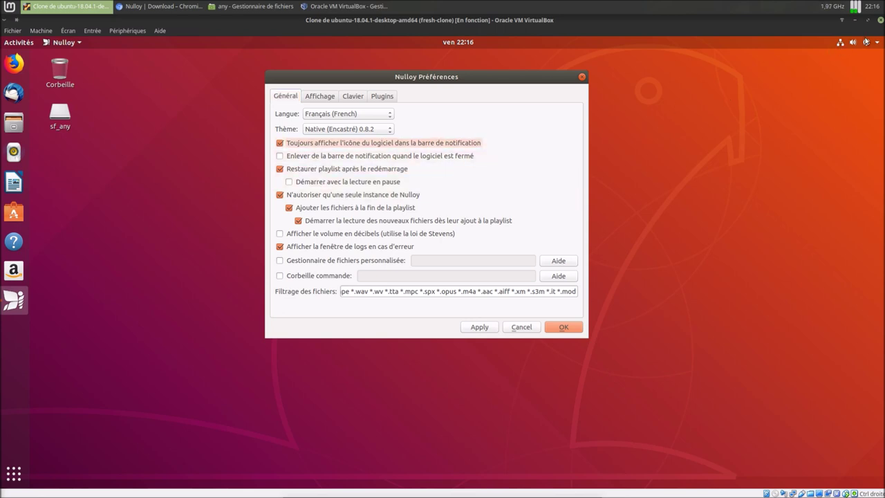
{"action": "left_click", "coordinate": [490, 328]}
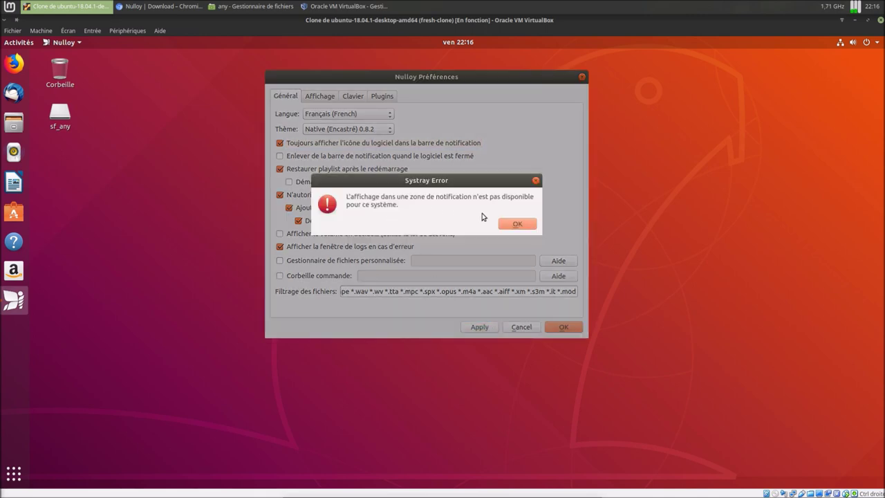
{"action": "left_click", "coordinate": [517, 225]}
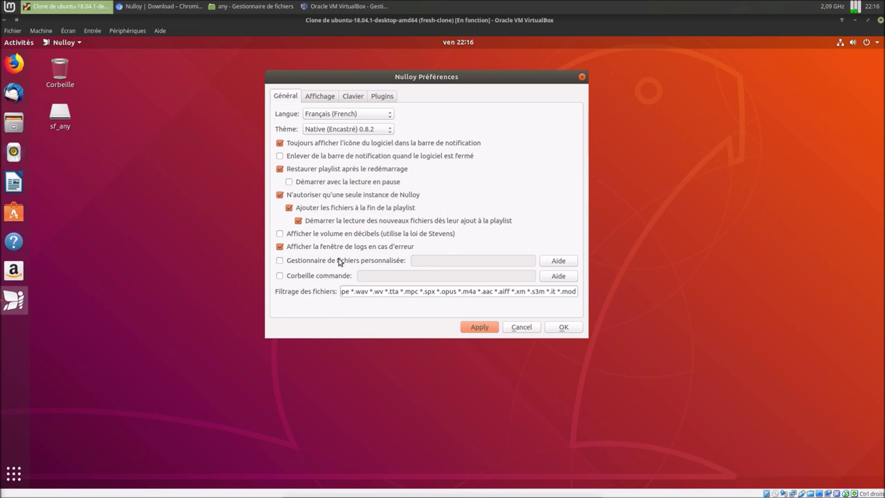
{"action": "left_click", "coordinate": [878, 43]}
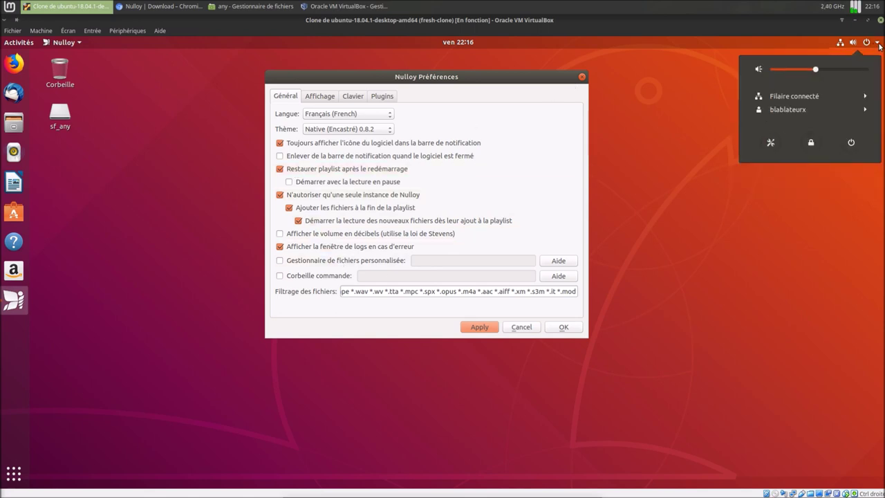
{"action": "left_click", "coordinate": [878, 44]}
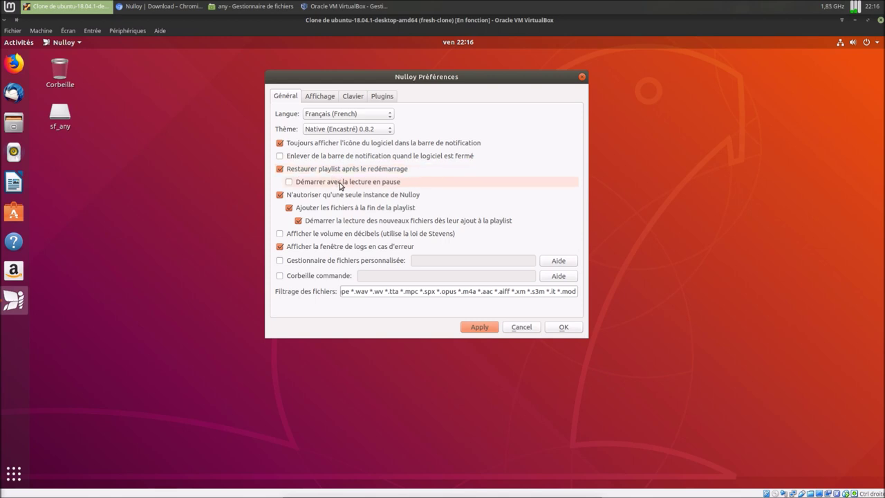
Enable "Démarrer avec la lecture en pause", disable "Ajouter les fichiers à la fin de la playlist" and apply the changes
{"action": "left_click", "coordinate": [340, 184]}
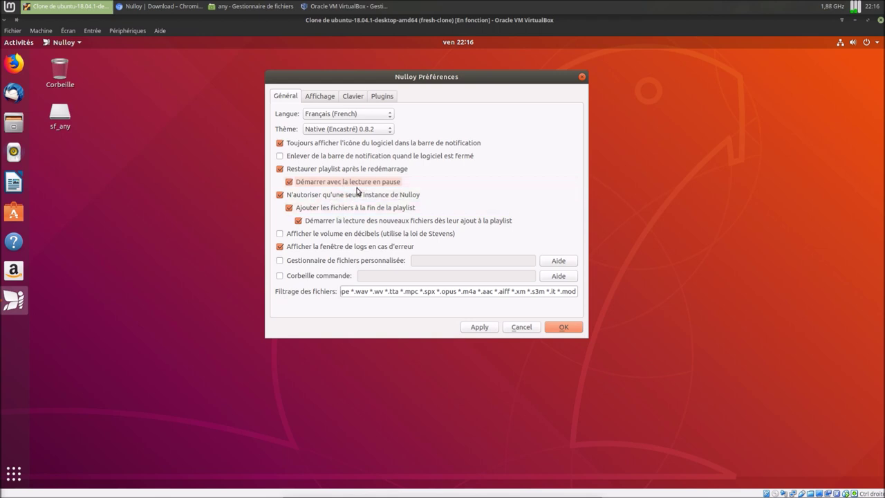
{"action": "left_click", "coordinate": [359, 210]}
{"action": "left_click", "coordinate": [359, 209]}
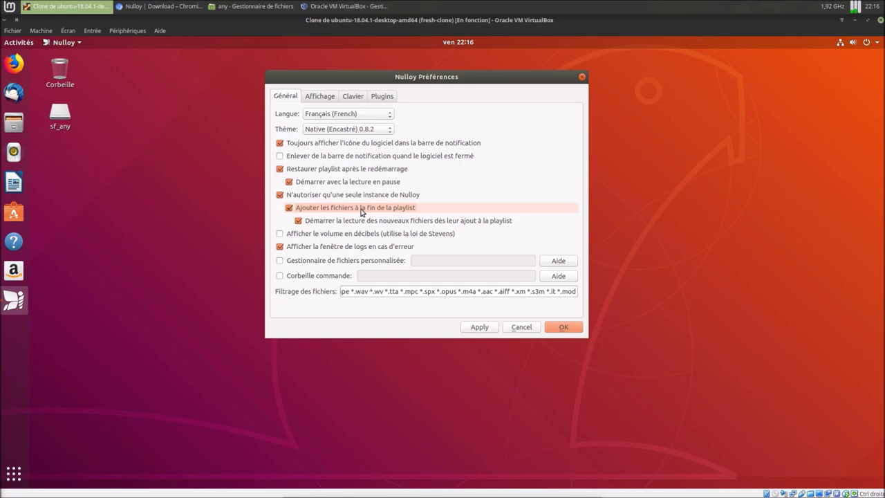
{"action": "left_click", "coordinate": [360, 210]}
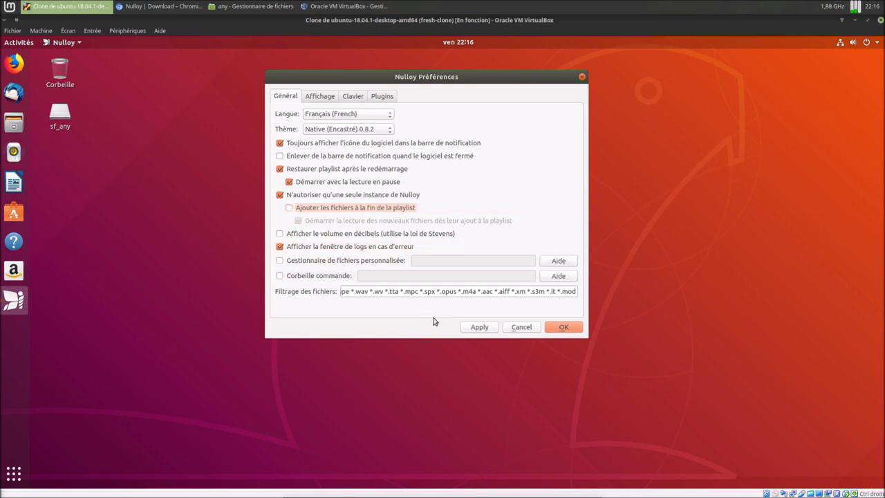
{"action": "left_click", "coordinate": [470, 329]}
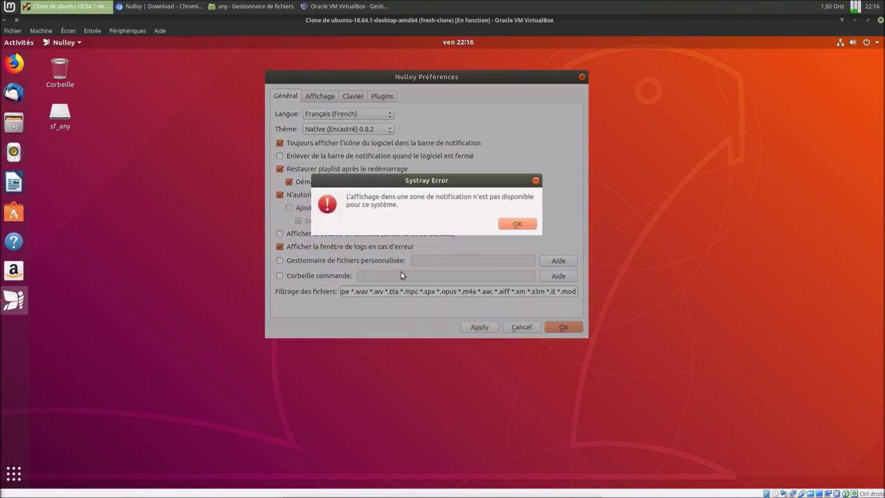
{"action": "left_click", "coordinate": [513, 225]}
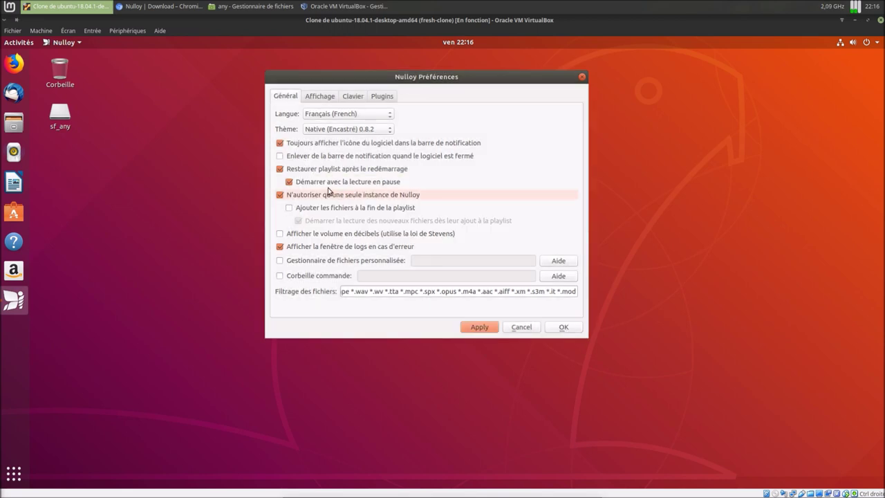
Disable the permanent notification icon option, review the display, keyboard and plugin preferences, and save the settings
{"action": "left_click", "coordinate": [305, 143]}
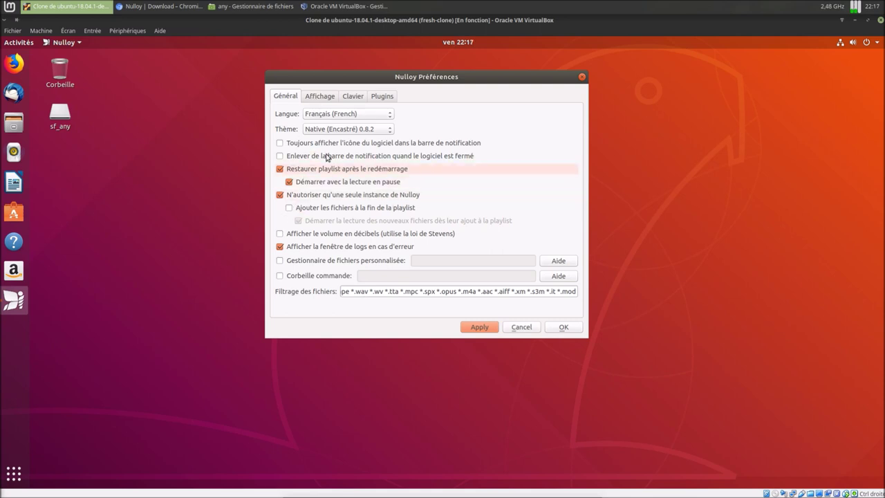
{"action": "left_click", "coordinate": [314, 100]}
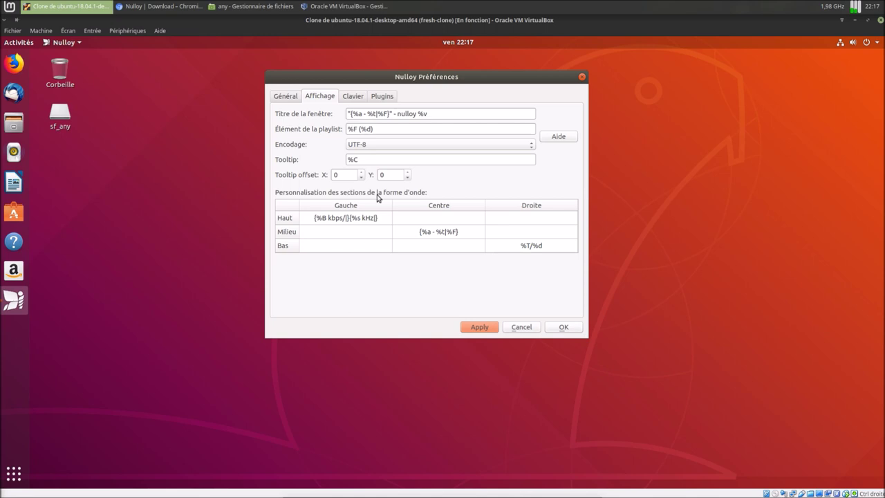
{"action": "left_click", "coordinate": [359, 100]}
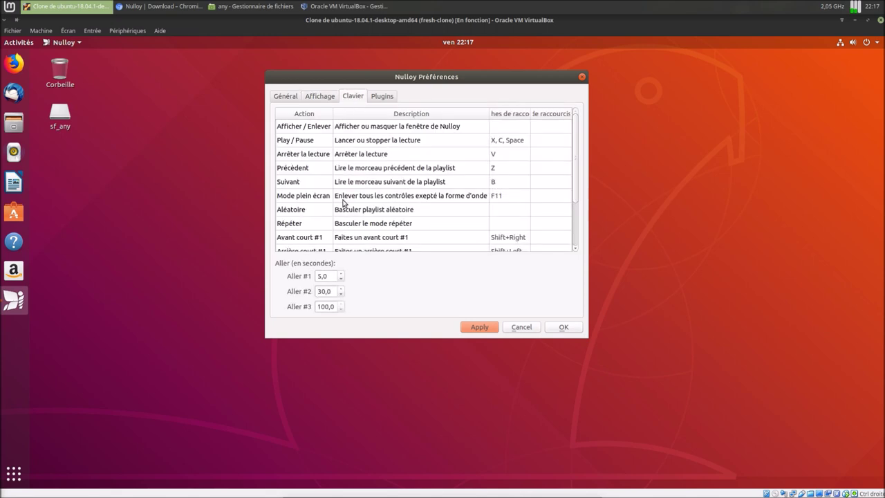
{"action": "left_click", "coordinate": [390, 96]}
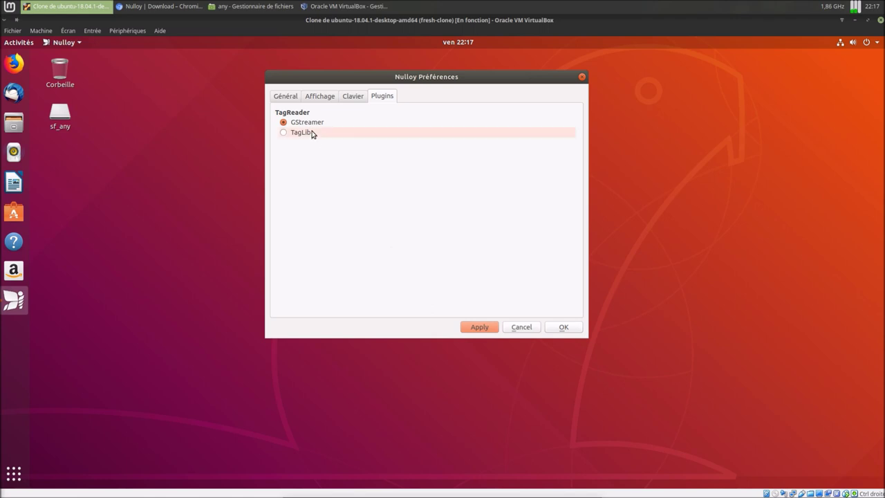
{"action": "left_click", "coordinate": [480, 328]}
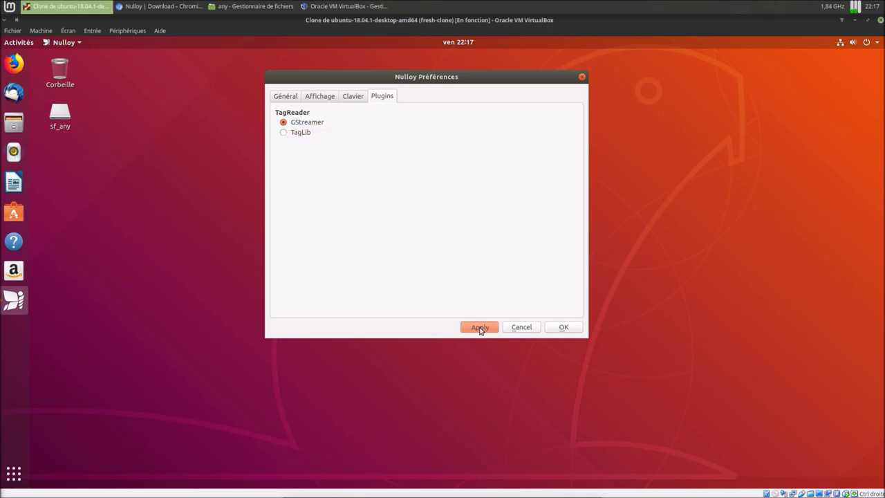
{"action": "left_click", "coordinate": [575, 328]}
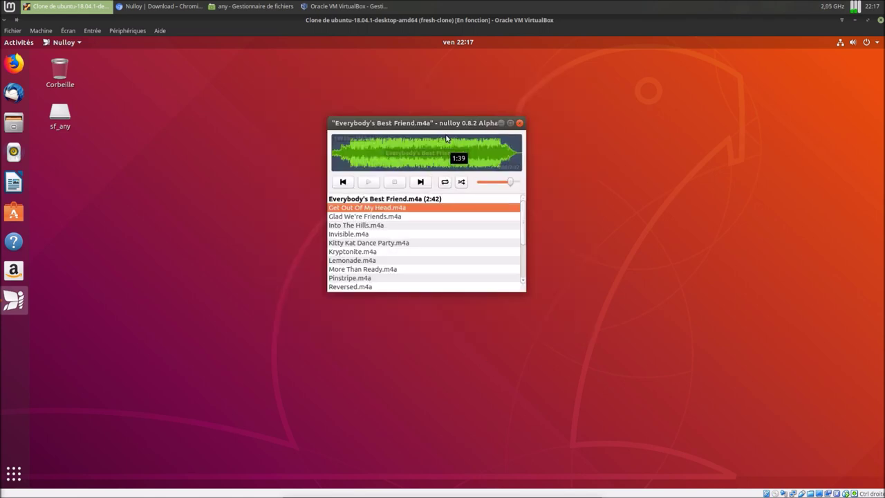
Save the playlist as an M3U file named "zik-libre-facebook" in the Musique folder
{"action": "left_click_drag", "start_coordinate": [441, 123], "coordinate": [423, 131]}
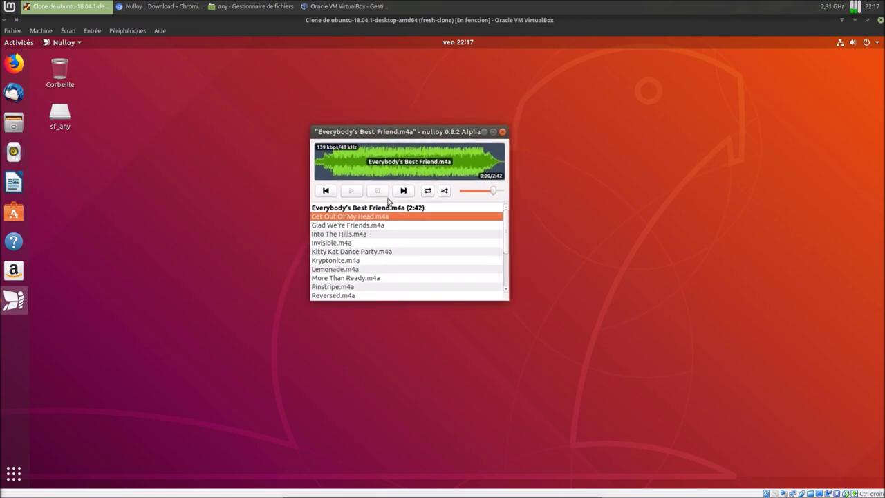
{"action": "right_click", "coordinate": [478, 200]}
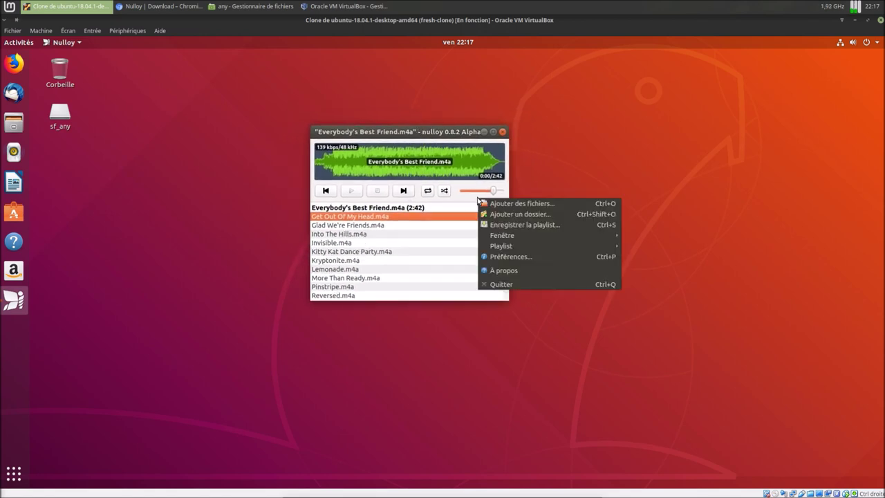
{"action": "left_click", "coordinate": [492, 225]}
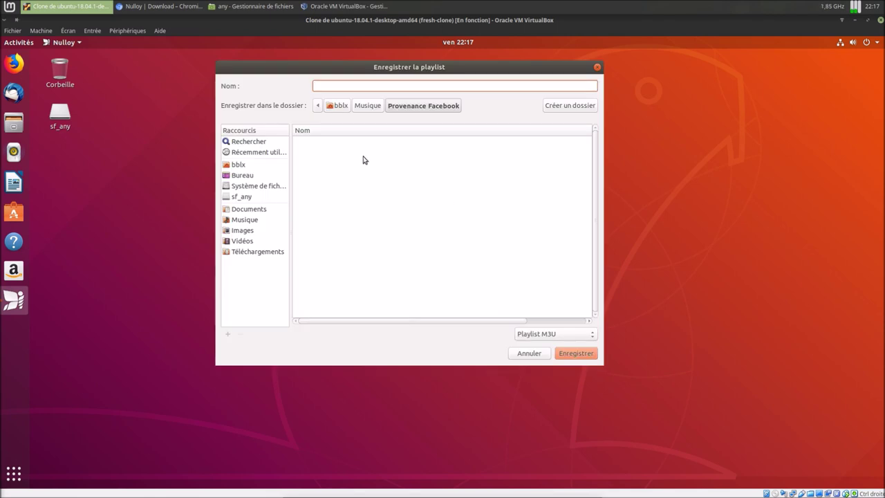
{"action": "left_click", "coordinate": [370, 106]}
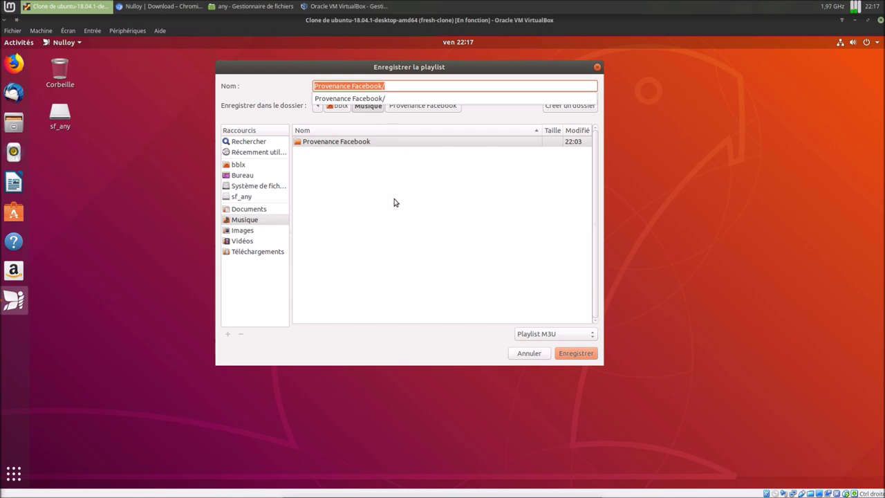
{"action": "left_click", "coordinate": [395, 86]}
{"action": "left_click", "coordinate": [389, 87]}
{"action": "left_click_drag", "start_coordinate": [389, 87], "coordinate": [310, 89]}
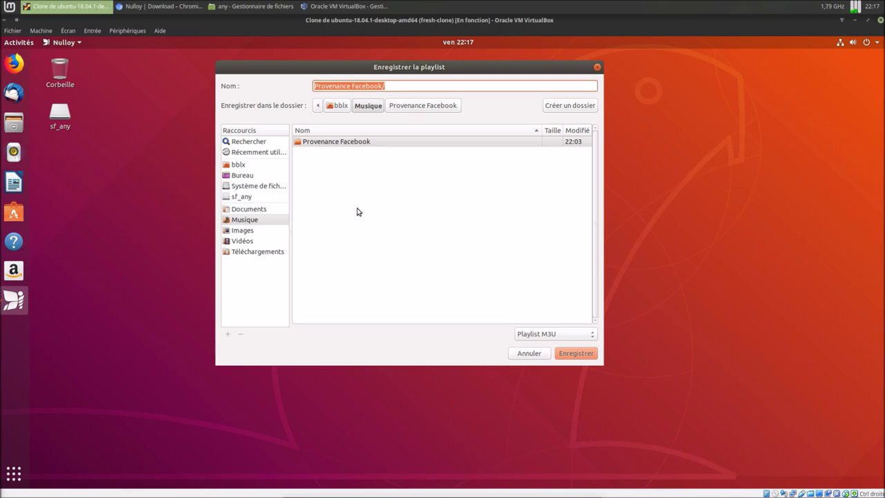
{"action": "type", "text": "zik-libre-facebook"}
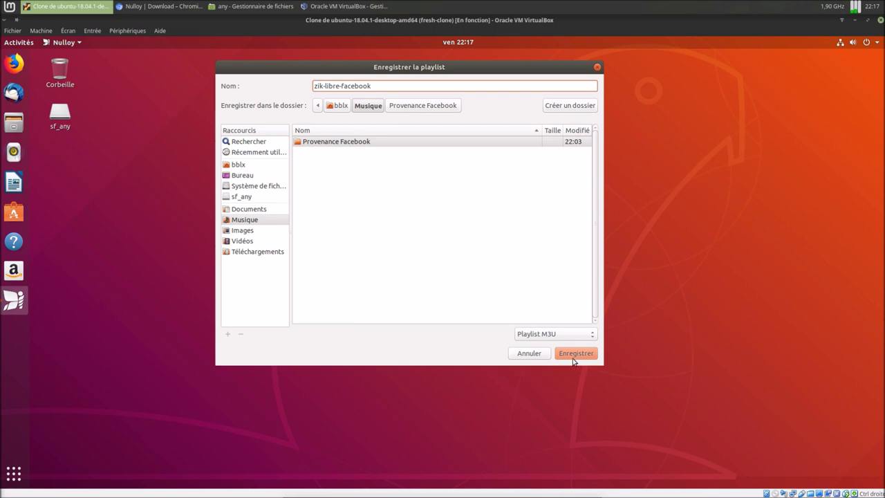
{"action": "left_click", "coordinate": [573, 354]}
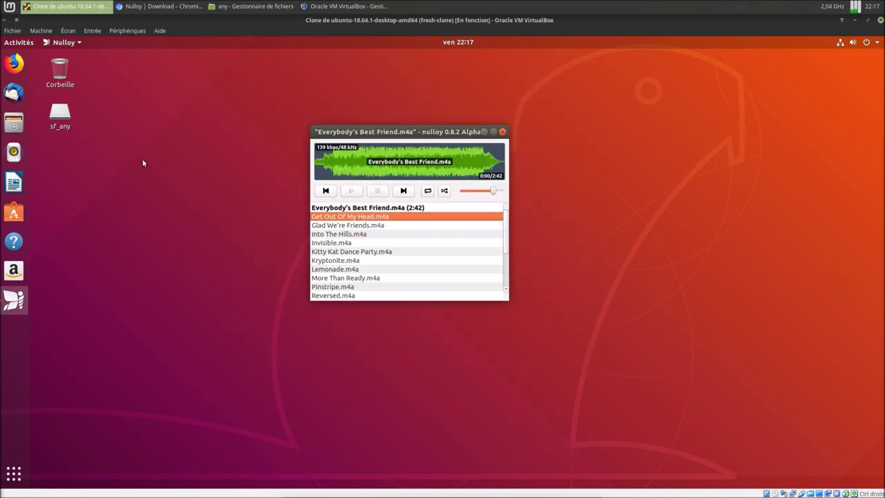
Check the Musique folder in the file manager for the saved playlist file, and close the window
{"action": "double_click", "coordinate": [60, 118]}
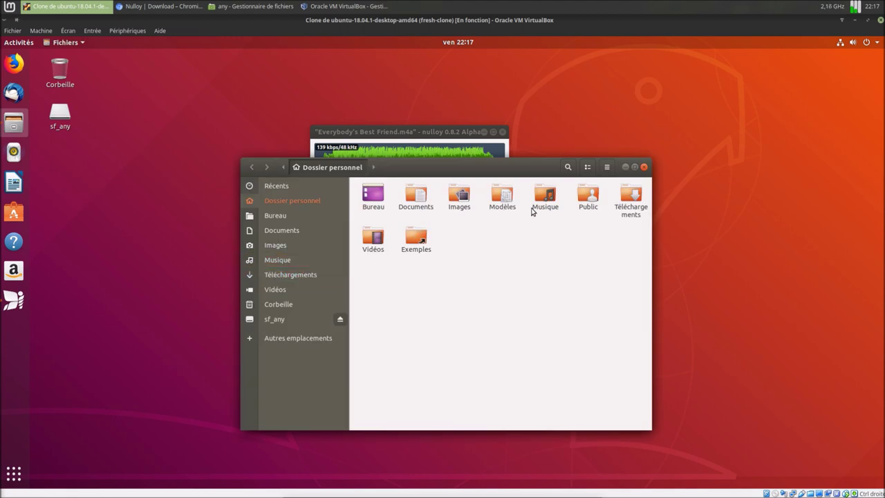
{"action": "double_click", "coordinate": [549, 198]}
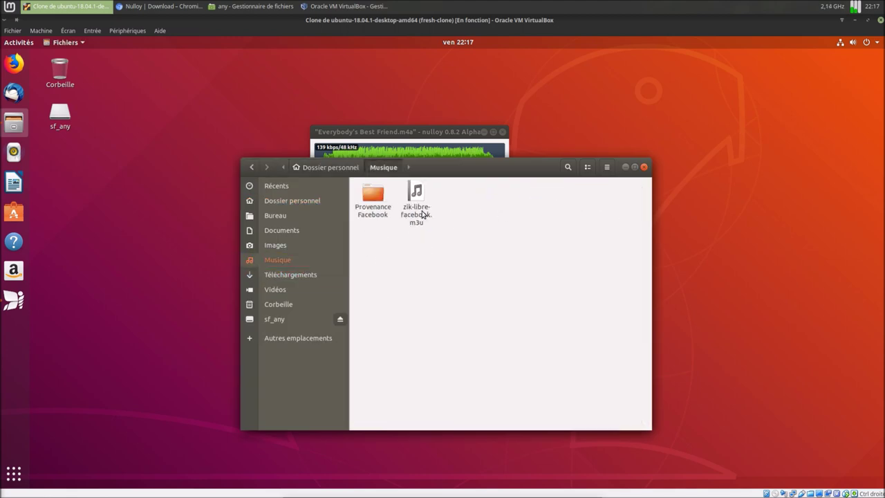
{"action": "left_click", "coordinate": [644, 168]}
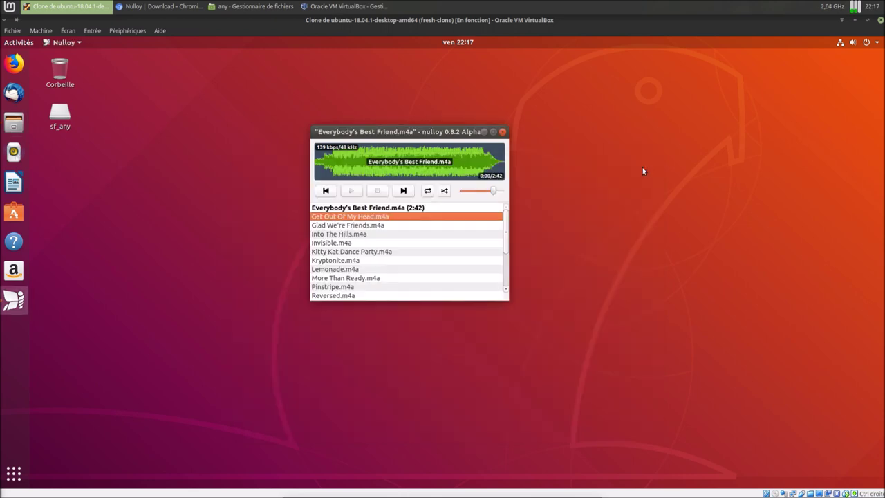
Quit Nulloy, launch it again and start playing "Everybody's Best Friend.m4a"
{"action": "right_click", "coordinate": [455, 199]}
{"action": "left_click", "coordinate": [481, 284]}
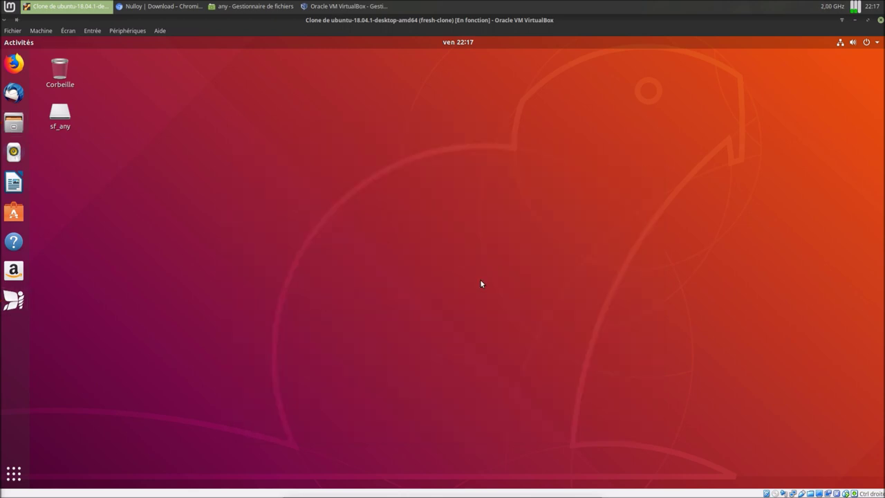
{"action": "left_click", "coordinate": [14, 301]}
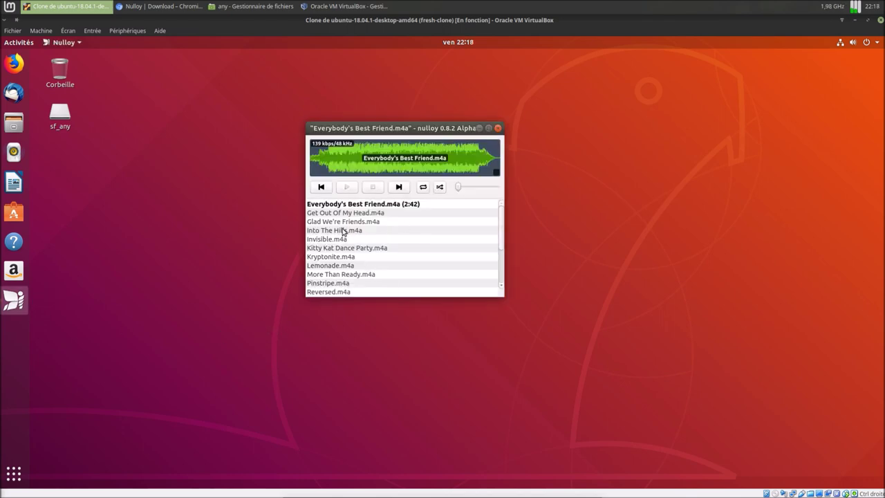
{"action": "left_click", "coordinate": [347, 187]}
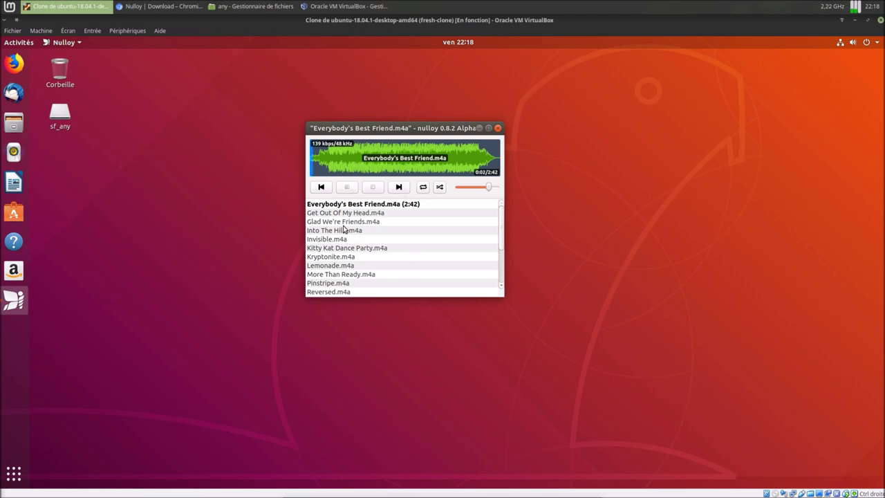
Enlarge the Nulloy window until the whole playlist fits without scrolling
{"action": "left_click_drag", "start_coordinate": [503, 296], "coordinate": [676, 418]}
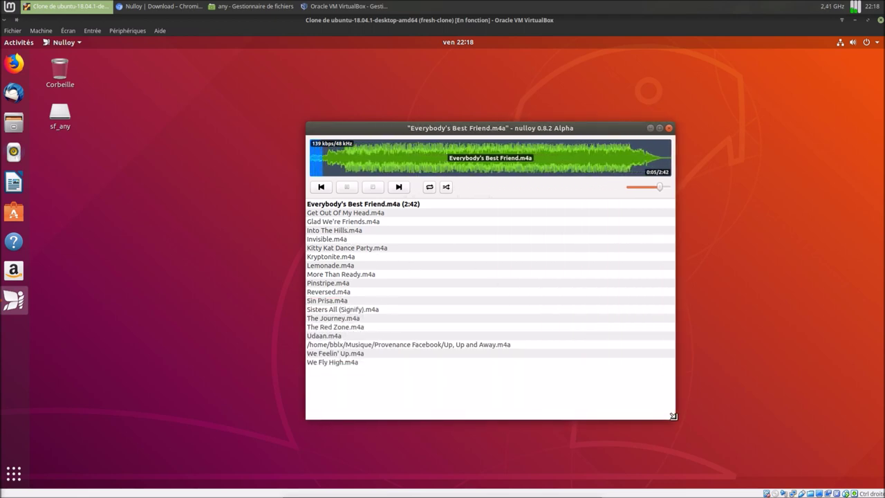
{"action": "right_click", "coordinate": [538, 394]}
{"action": "left_click", "coordinate": [491, 388]}
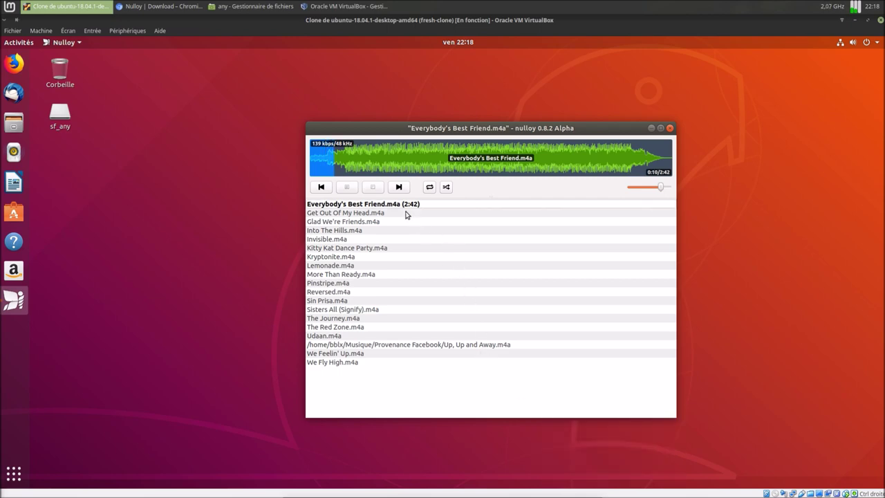
Play "Get Out Of My Head.m4a" from the playlist and jump forward and back through its waveform
{"action": "double_click", "coordinate": [347, 214]}
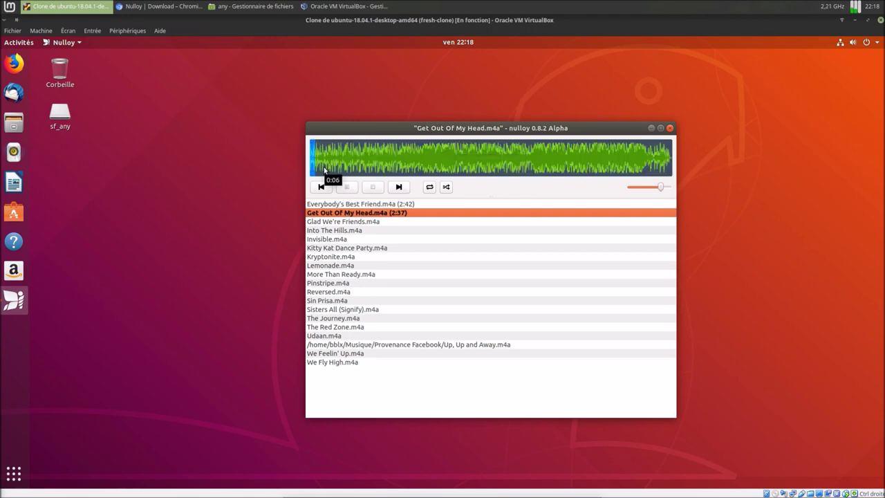
{"action": "left_click", "coordinate": [370, 164]}
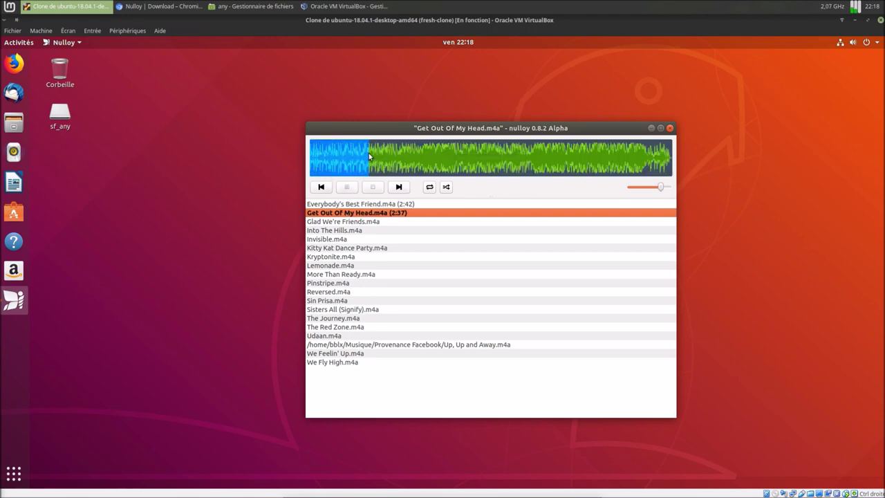
{"action": "left_click_drag", "start_coordinate": [477, 156], "coordinate": [606, 160]}
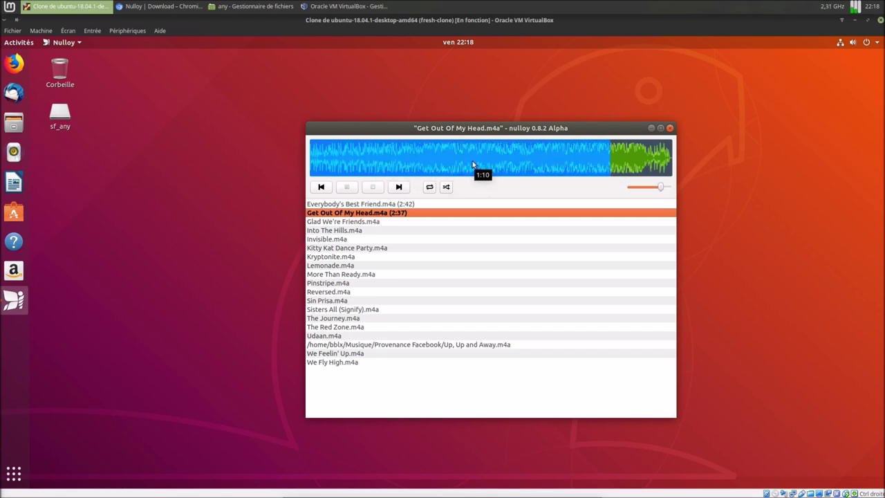
{"action": "left_click", "coordinate": [413, 163]}
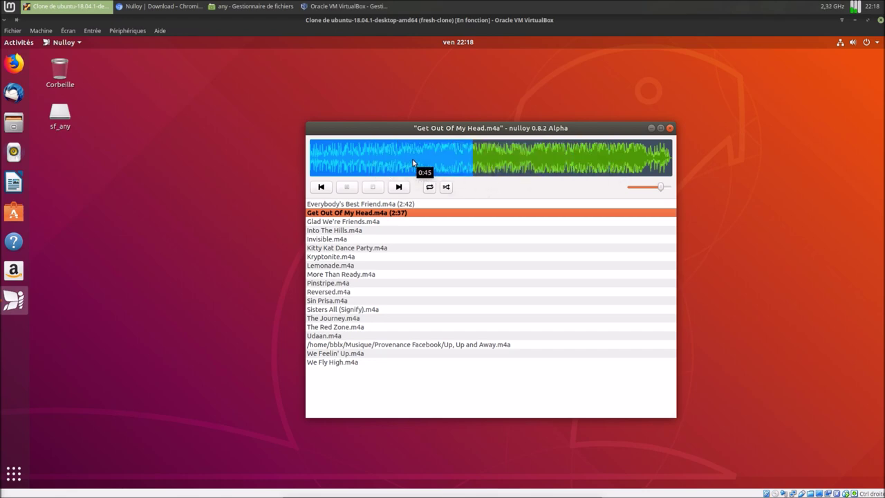
Play "Into The Hills.m4a" and skip ahead to several points in its waveform
{"action": "double_click", "coordinate": [340, 230]}
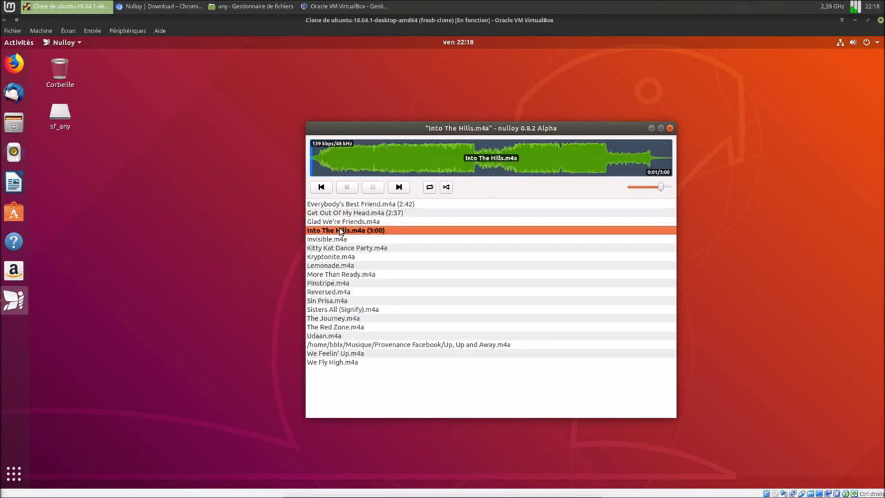
{"action": "left_click", "coordinate": [363, 160]}
{"action": "left_click", "coordinate": [413, 158]}
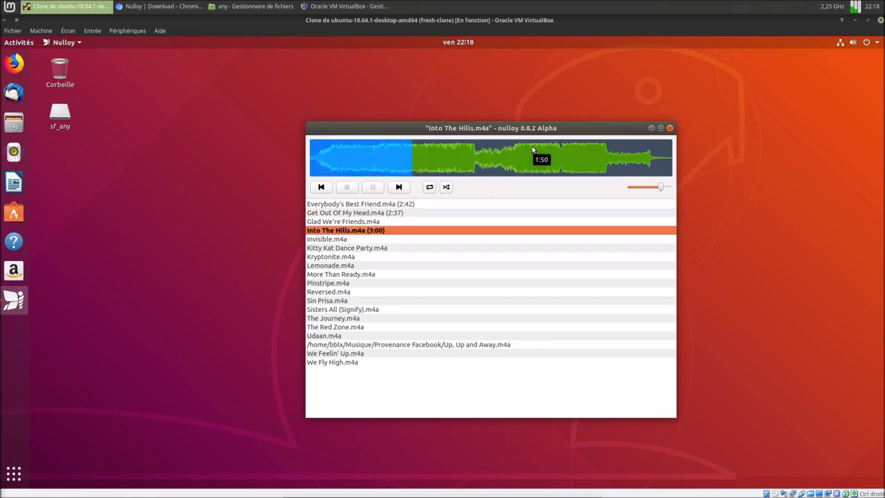
{"action": "left_click", "coordinate": [536, 157]}
Play "Lemonade.m4a" and skip forward in stages towards the end of the track
{"action": "left_click", "coordinate": [329, 269]}
{"action": "double_click", "coordinate": [329, 269]}
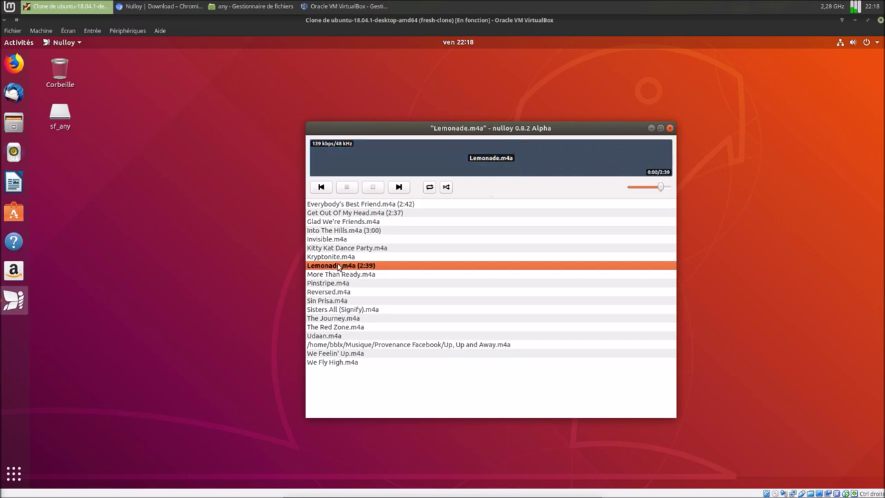
{"action": "left_click", "coordinate": [370, 169]}
{"action": "left_click", "coordinate": [428, 154]}
{"action": "left_click", "coordinate": [537, 153]}
{"action": "left_click", "coordinate": [580, 162]}
{"action": "left_click", "coordinate": [629, 165]}
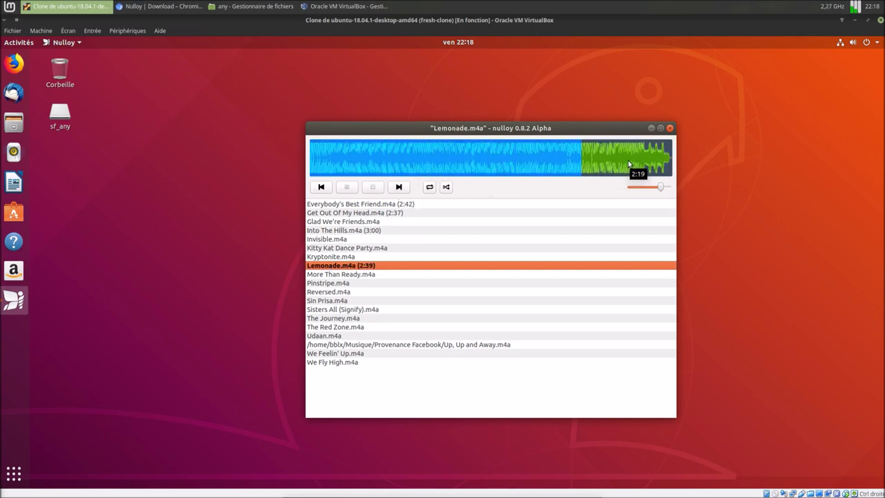
Close Nulloy and shut down the Ubuntu virtual machine
{"action": "left_click", "coordinate": [670, 129]}
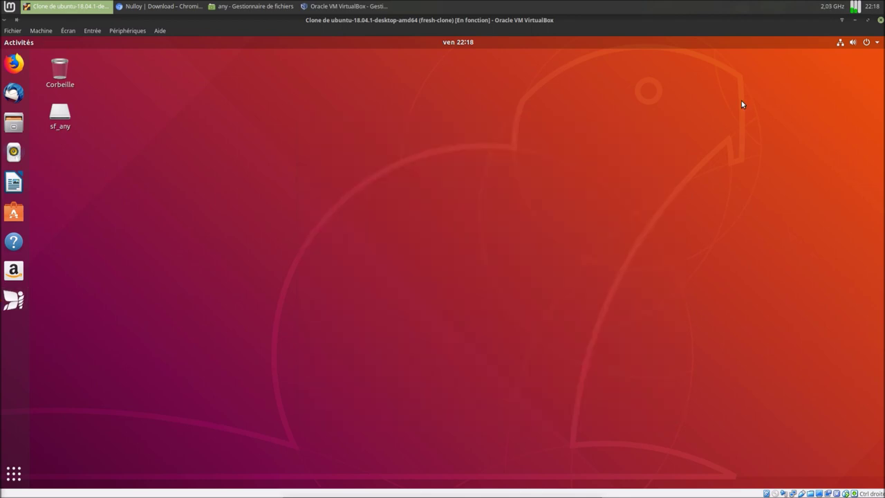
{"action": "left_click", "coordinate": [870, 43]}
{"action": "left_click", "coordinate": [853, 143]}
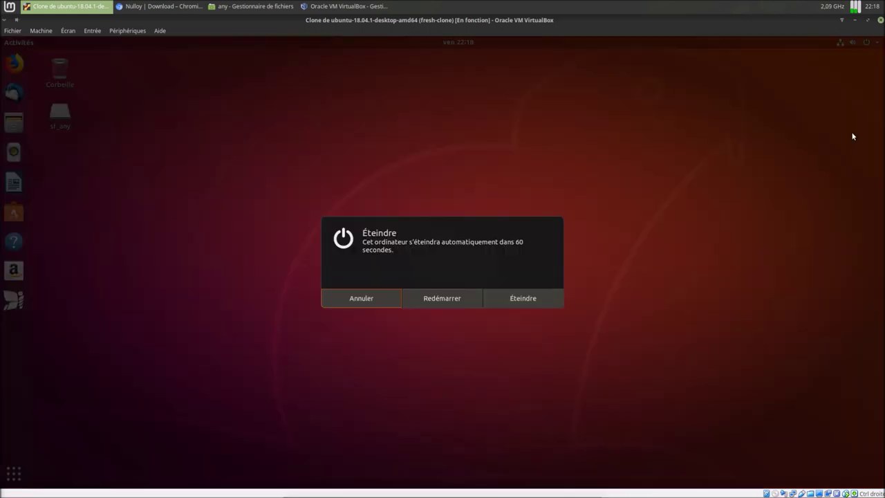
{"action": "left_click", "coordinate": [508, 298]}
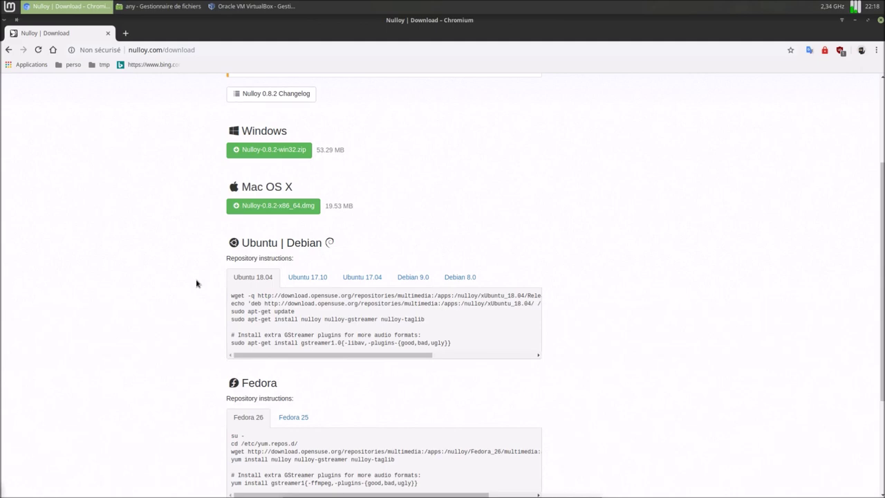
In the VirtualBox manager, disable 3D acceleration for "Clone de linuxmint-19-cinnamon-64bit-v2", check its shared folders and save the settings
{"action": "left_click", "coordinate": [252, 6]}
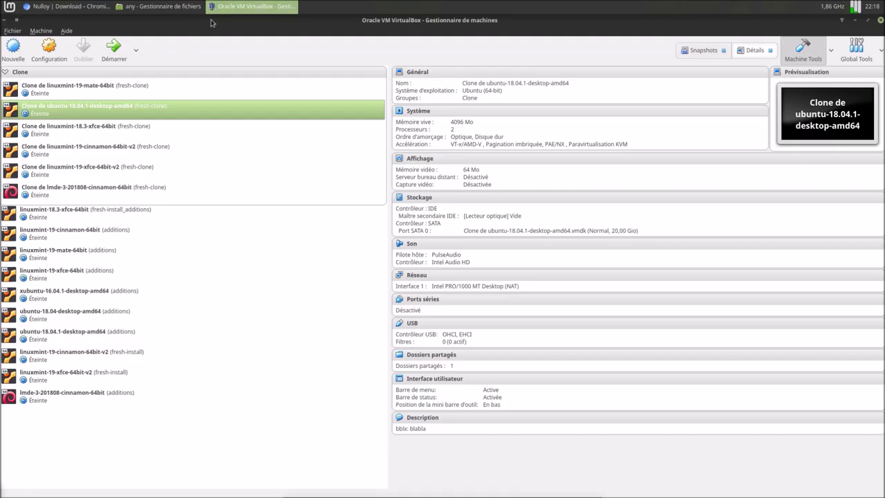
{"action": "left_click", "coordinate": [95, 155]}
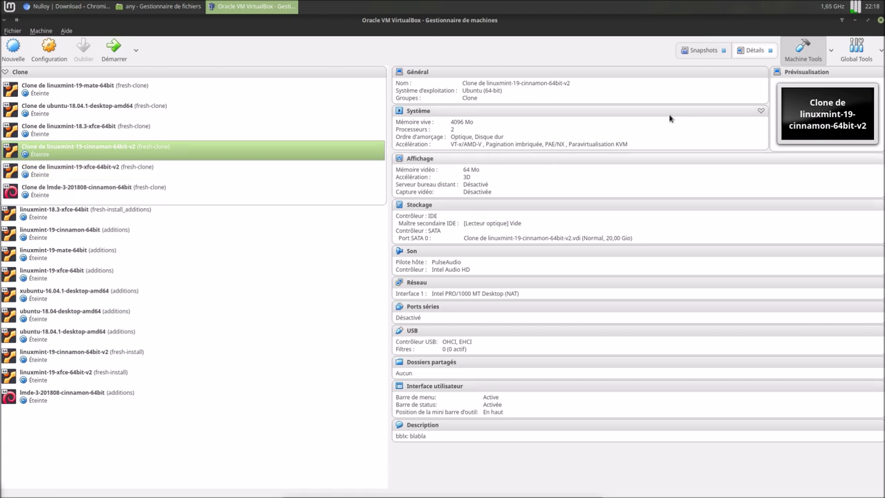
{"action": "left_click", "coordinate": [420, 159]}
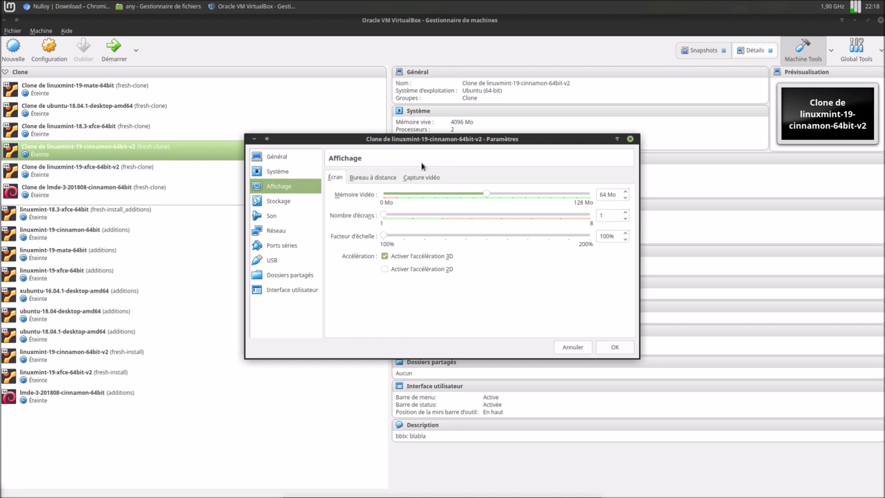
{"action": "left_click", "coordinate": [395, 260]}
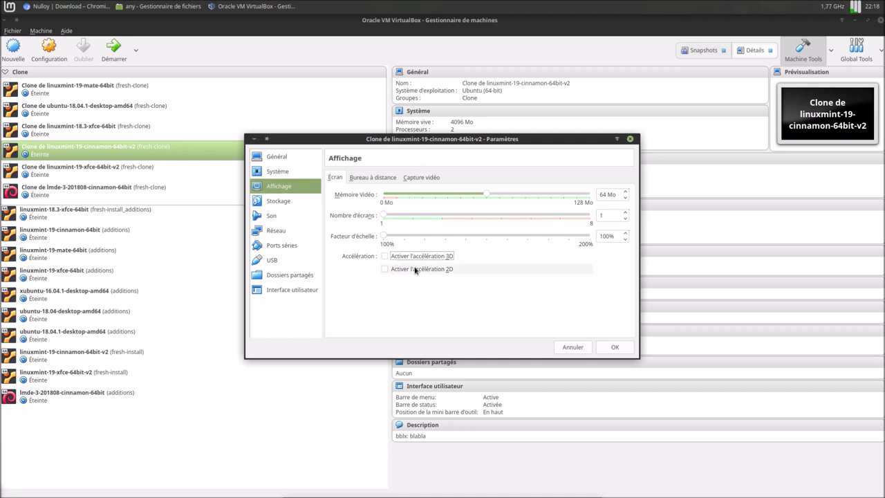
{"action": "left_click", "coordinate": [302, 276]}
{"action": "left_click", "coordinate": [613, 347]}
Start the Linux Mint 19 Cinnamon virtual machine, log in with the account password and dismiss the software rendering notification
{"action": "left_click", "coordinate": [114, 49]}
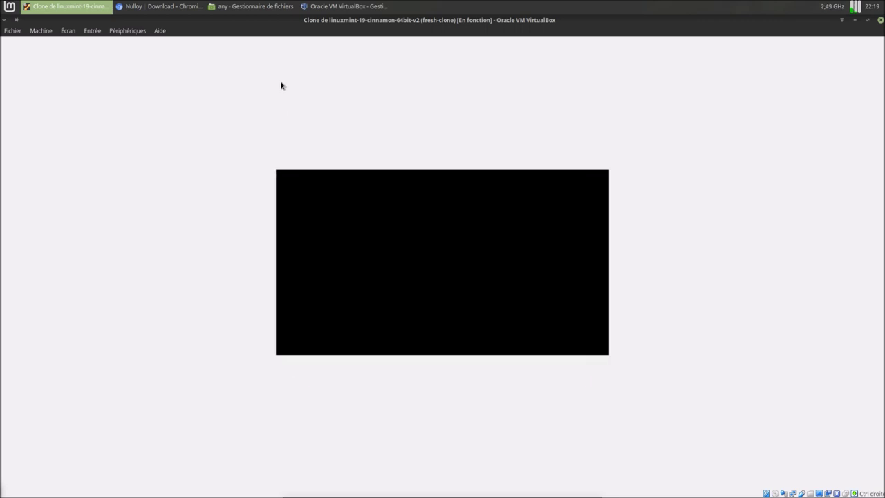
{"action": "left_click", "coordinate": [191, 6]}
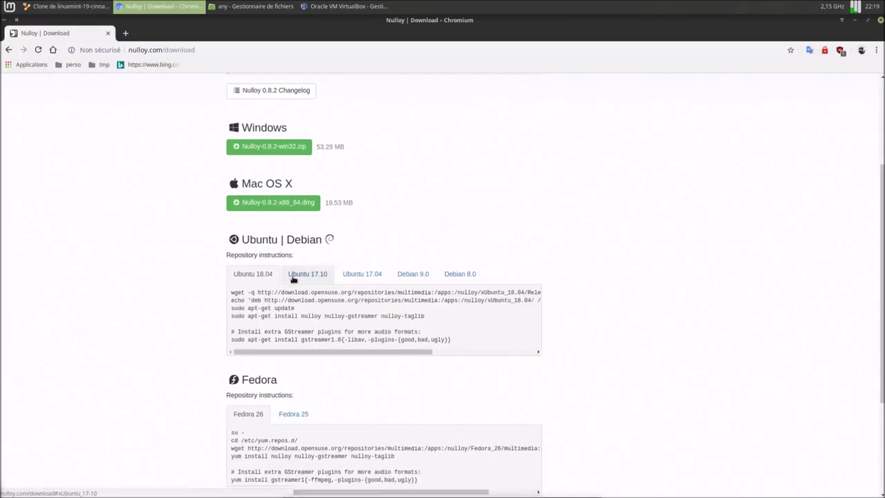
{"action": "scroll", "coordinate": [293, 277], "scroll_direction": "down", "scroll_amount": 1}
{"action": "left_click", "coordinate": [54, 9]}
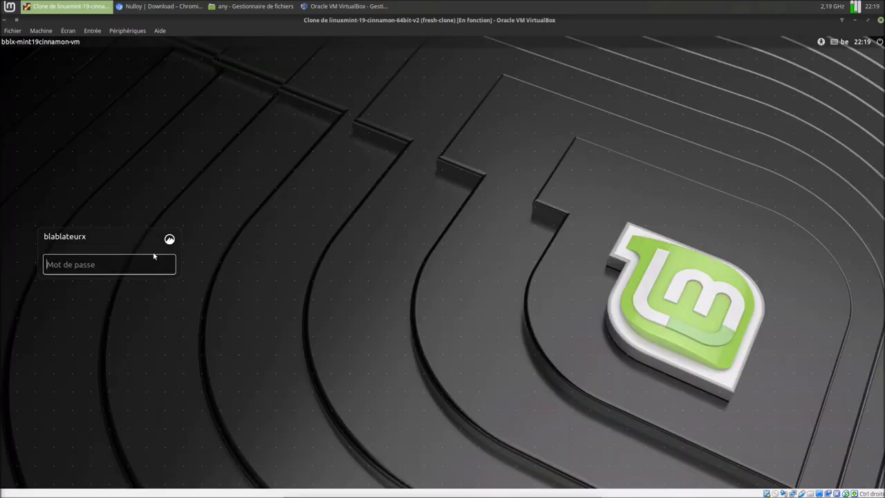
{"action": "type", "text": "••••••"}
{"action": "key", "text": "Return"}
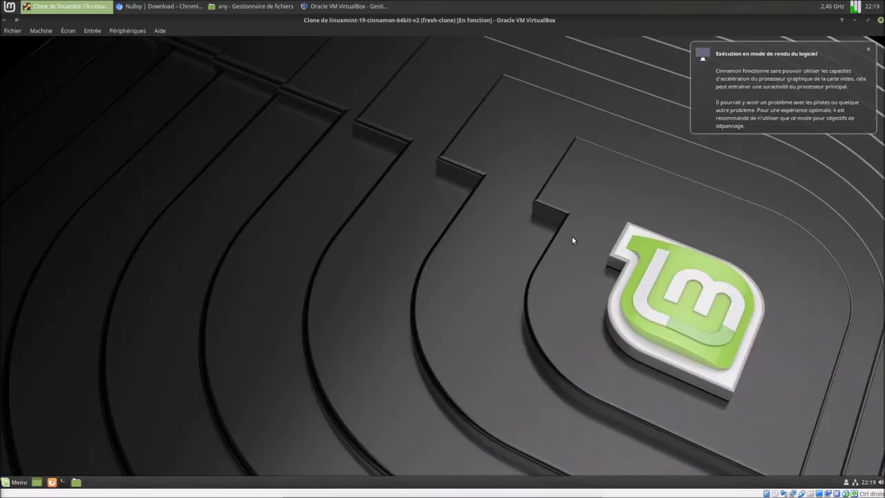
{"action": "left_click", "coordinate": [733, 99]}
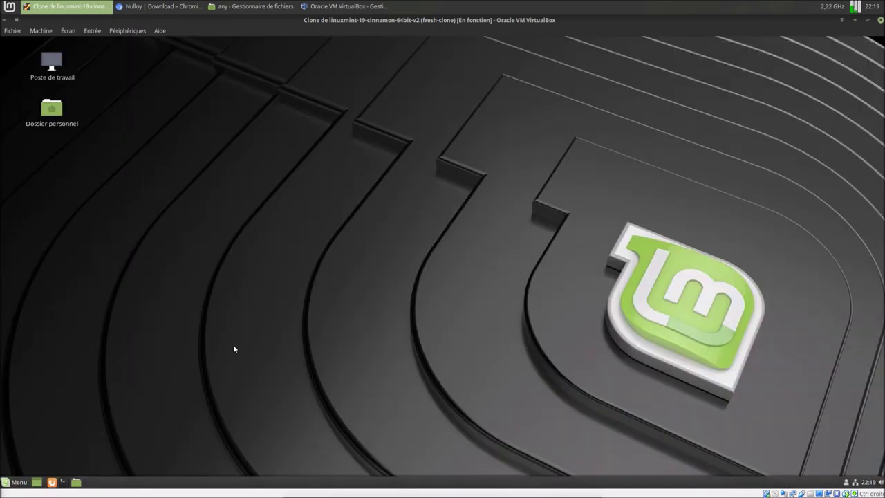
Open a terminal and add the Nulloy xUbuntu_18.04 release key using the download page's wget command, entering the sudo password
{"action": "left_click", "coordinate": [64, 482]}
{"action": "left_click", "coordinate": [197, 6]}
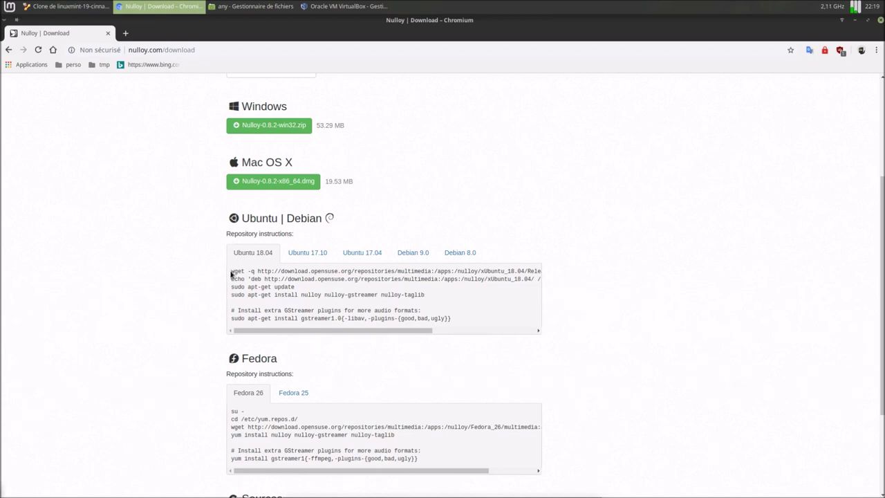
{"action": "left_click_drag", "start_coordinate": [234, 272], "coordinate": [509, 276]}
{"action": "right_click", "coordinate": [476, 272]}
{"action": "left_click", "coordinate": [484, 280]}
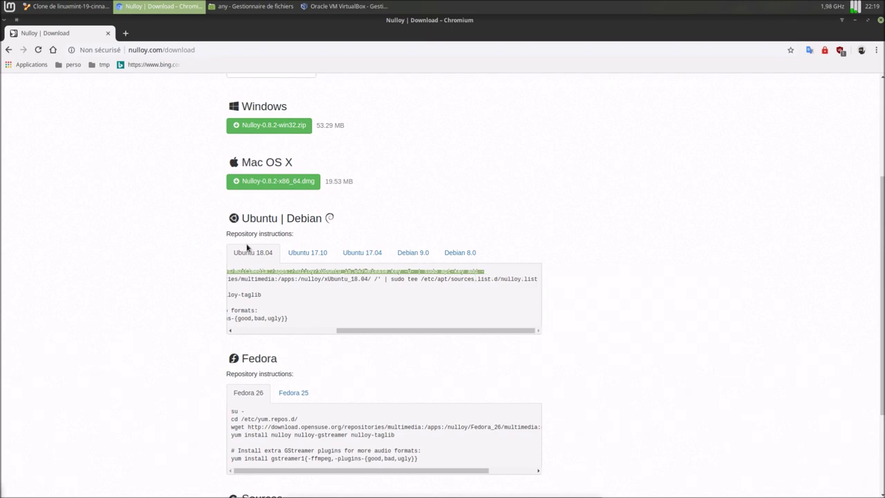
{"action": "left_click", "coordinate": [51, 13]}
{"action": "right_click", "coordinate": [339, 214]}
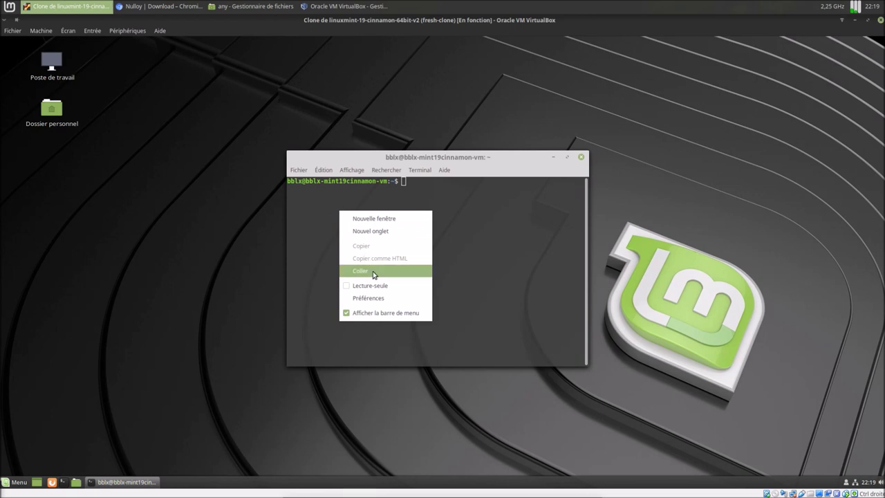
{"action": "left_click", "coordinate": [373, 275]}
{"action": "key", "text": "Return"}
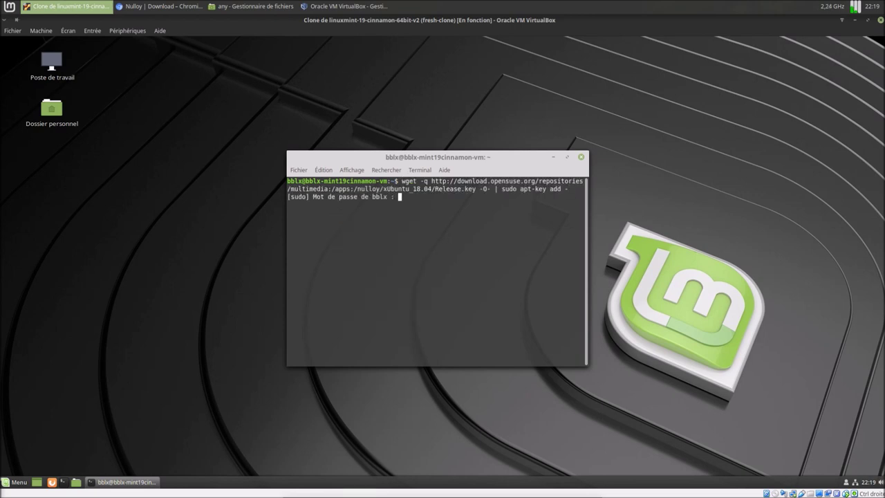
{"action": "key", "text": "Return"}
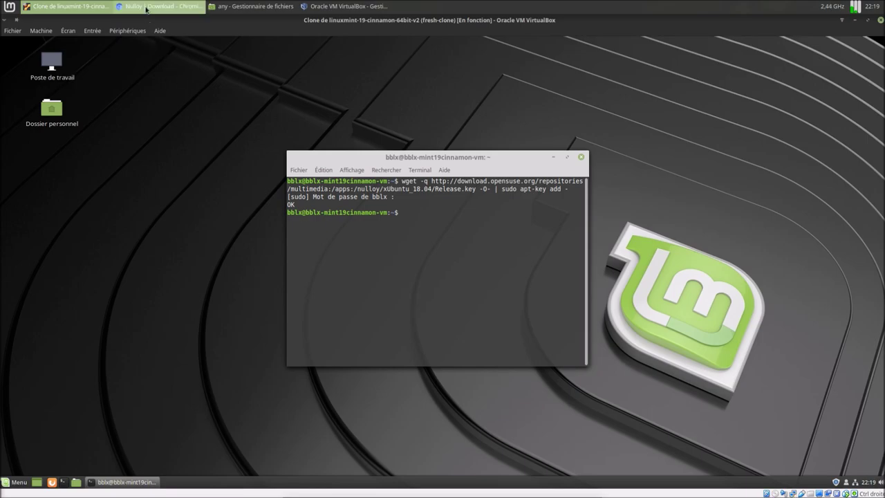
Add the Nulloy xUbuntu_18.04 repository to /etc/apt/sources.list.d/nulloy.list by running the echo command copied from the download page
{"action": "left_click", "coordinate": [146, 9]}
{"action": "left_click_drag", "start_coordinate": [352, 332], "coordinate": [218, 317]}
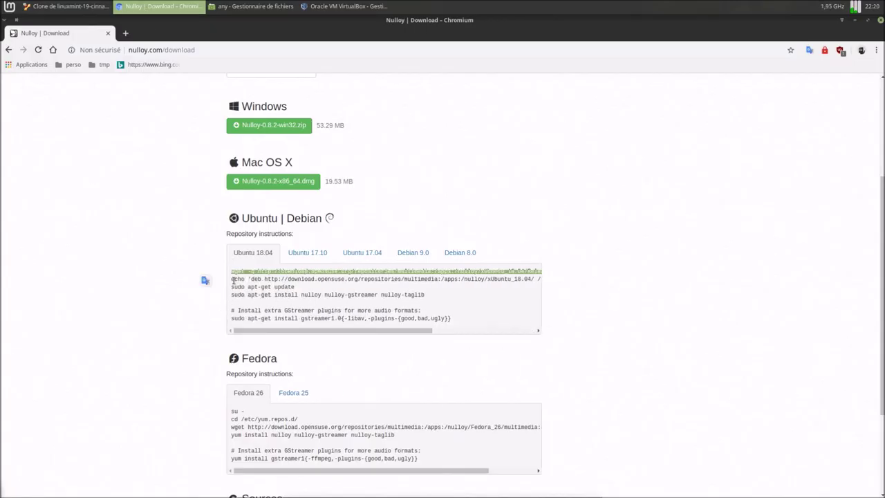
{"action": "left_click_drag", "start_coordinate": [233, 280], "coordinate": [544, 279]}
{"action": "right_click", "coordinate": [527, 278]}
{"action": "left_click", "coordinate": [538, 288]}
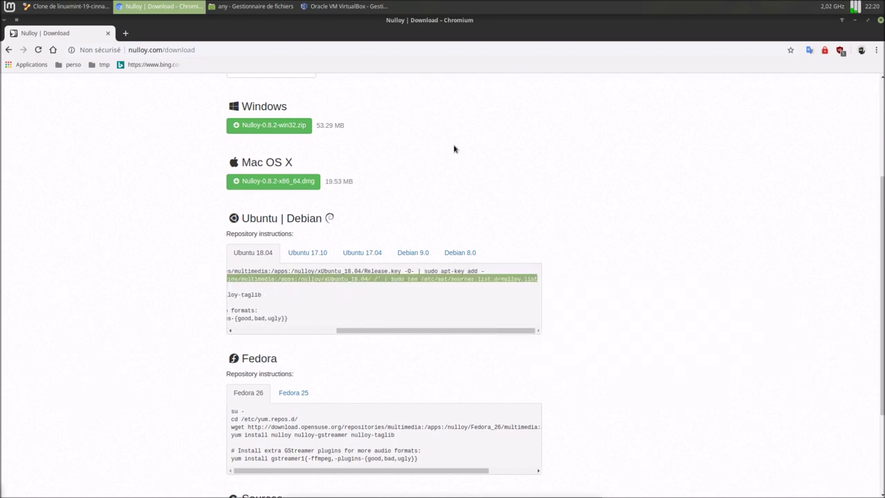
{"action": "left_click", "coordinate": [66, 7]}
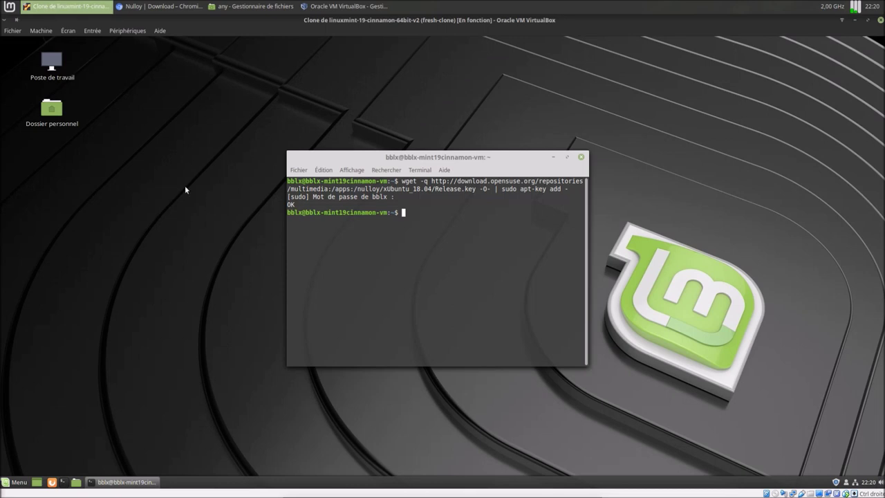
{"action": "right_click", "coordinate": [342, 268]}
{"action": "left_click", "coordinate": [369, 328]}
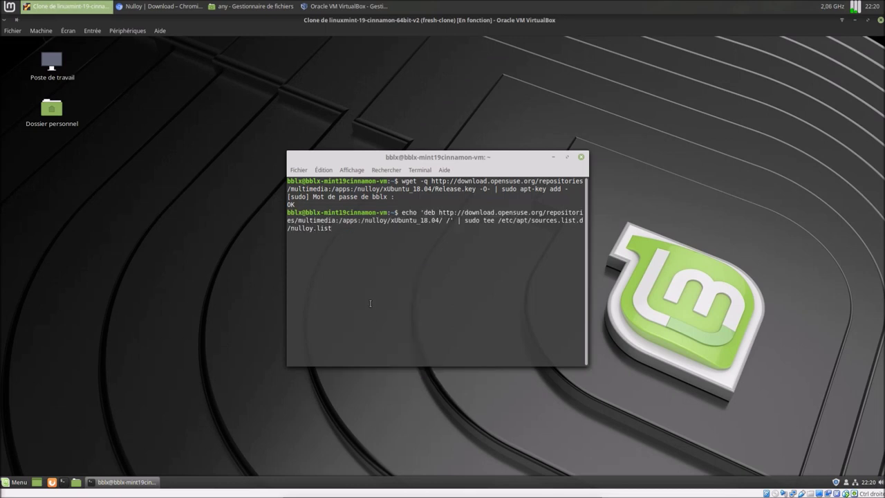
{"action": "key", "text": "Return"}
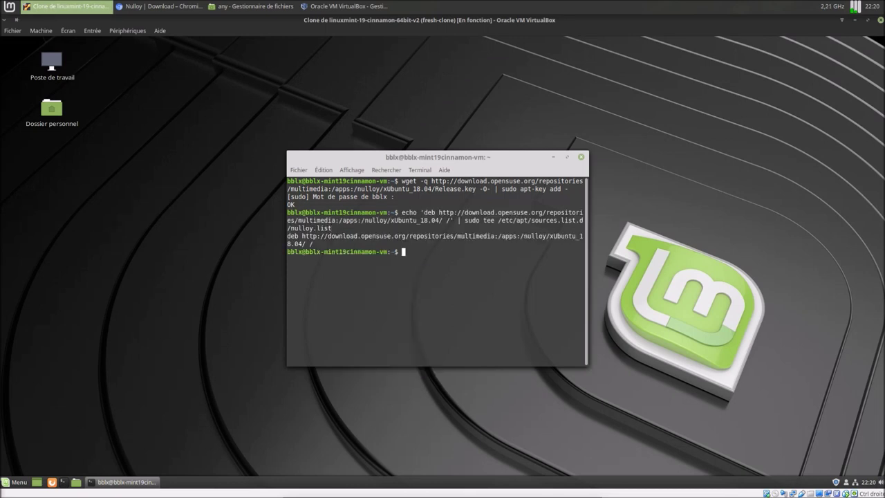
Copy the Nulloy install command from the download page, and run sudo apt update in the Mint virtual machine's terminal, maximizing its window
{"action": "left_click", "coordinate": [159, 6]}
{"action": "left_click_drag", "start_coordinate": [364, 333], "coordinate": [261, 332]}
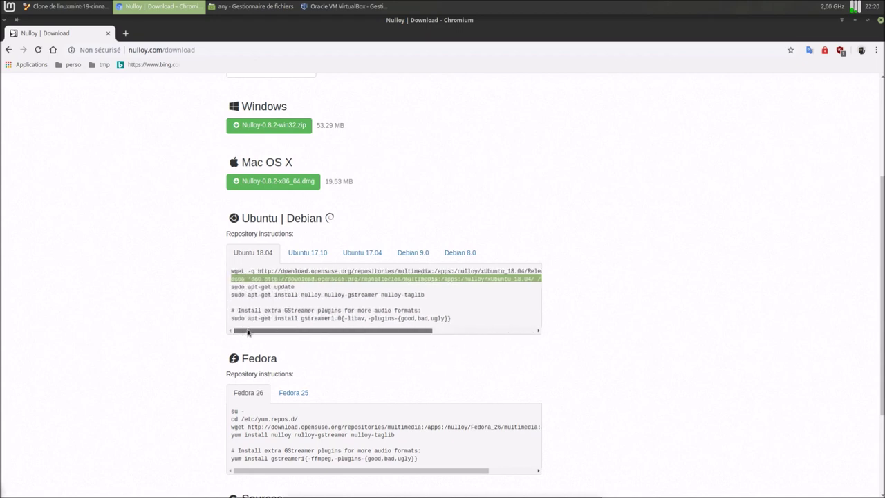
{"action": "left_click_drag", "start_coordinate": [232, 295], "coordinate": [423, 296]}
{"action": "right_click", "coordinate": [423, 296]}
{"action": "left_click", "coordinate": [457, 302]}
{"action": "left_click", "coordinate": [83, 7]}
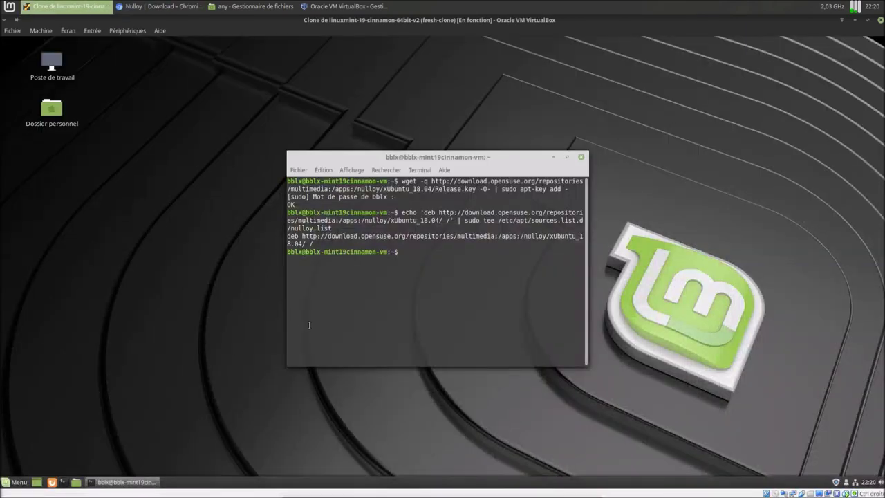
{"action": "type", "text": "sudo apt update"}
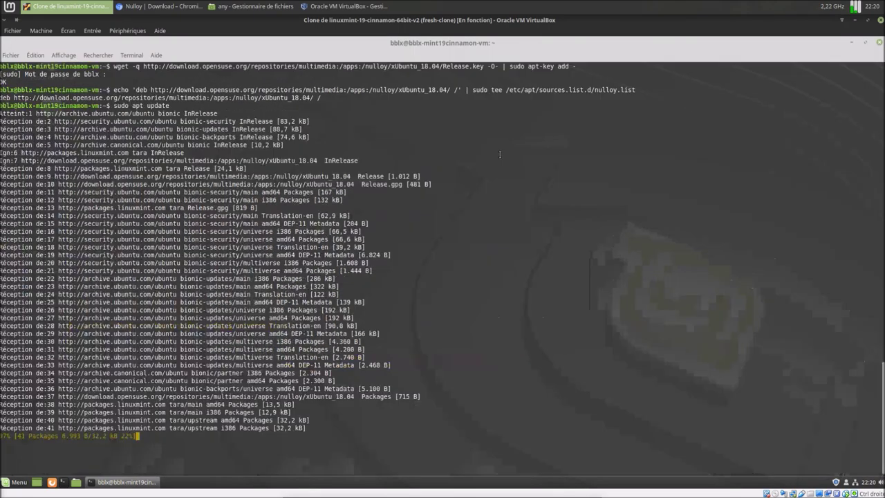
{"action": "double_click", "coordinate": [501, 156]}
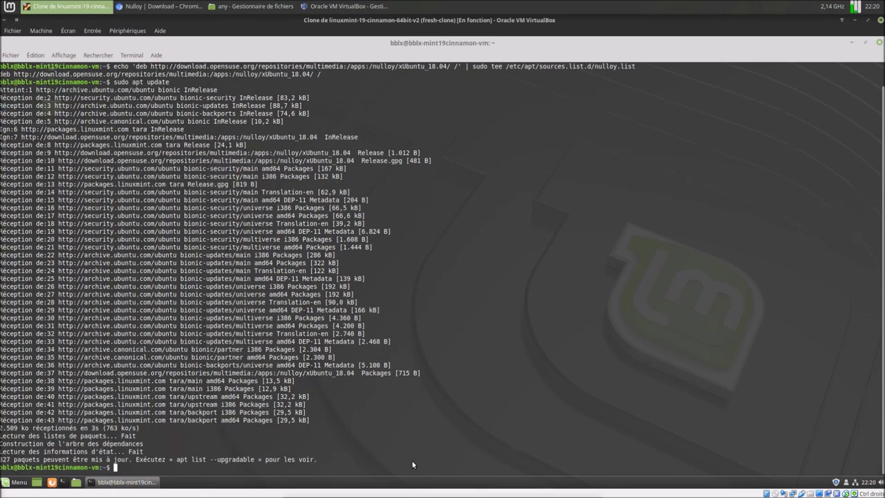
Run the copied command sudo apt-get install nulloy nulloy-gstreamer nulloy-taglib in the terminal
{"action": "right_click", "coordinate": [412, 460]}
{"action": "left_click", "coordinate": [429, 415]}
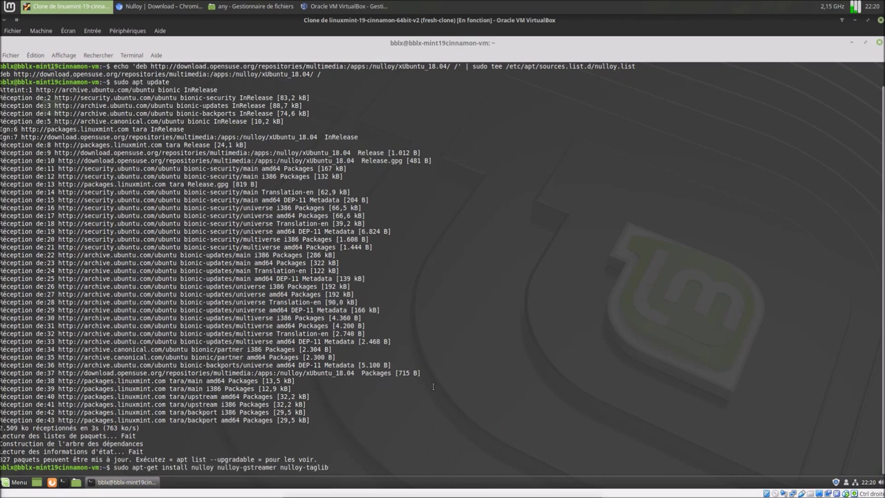
{"action": "key", "text": "Return"}
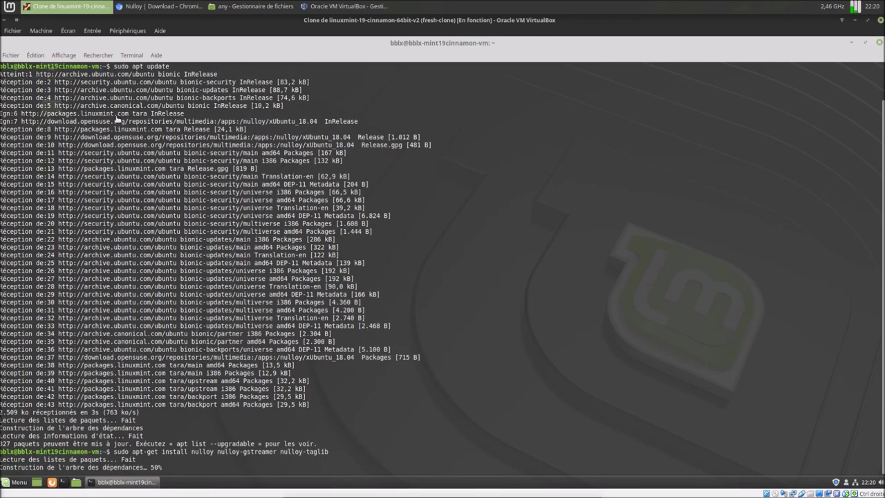
Copy the extra GStreamer plugins command from the Ubuntu 18.04 instructions, and accept the pending Nulloy package installation in the Mint terminal
{"action": "left_click", "coordinate": [156, 9]}
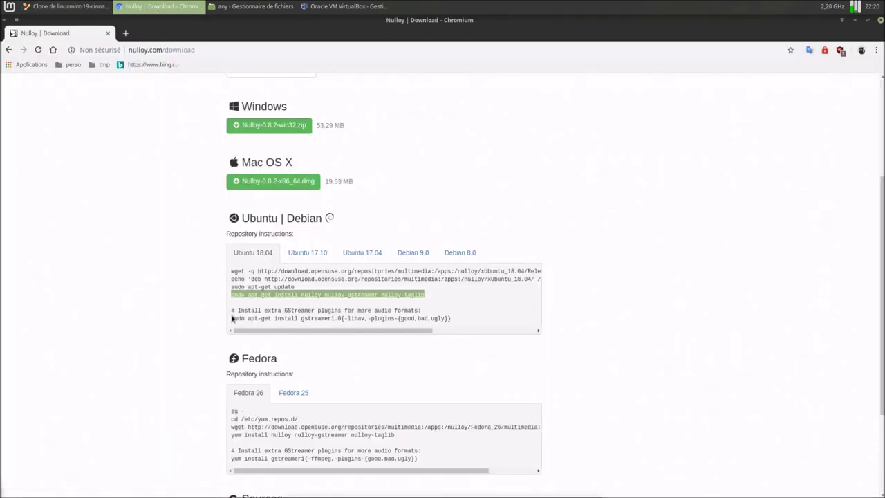
{"action": "left_click_drag", "start_coordinate": [231, 317], "coordinate": [449, 318]}
{"action": "right_click", "coordinate": [447, 319]}
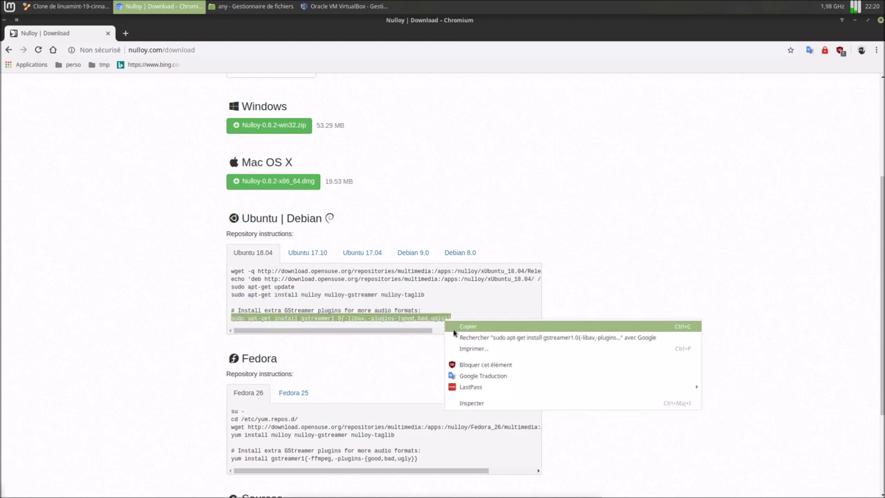
{"action": "left_click", "coordinate": [454, 330]}
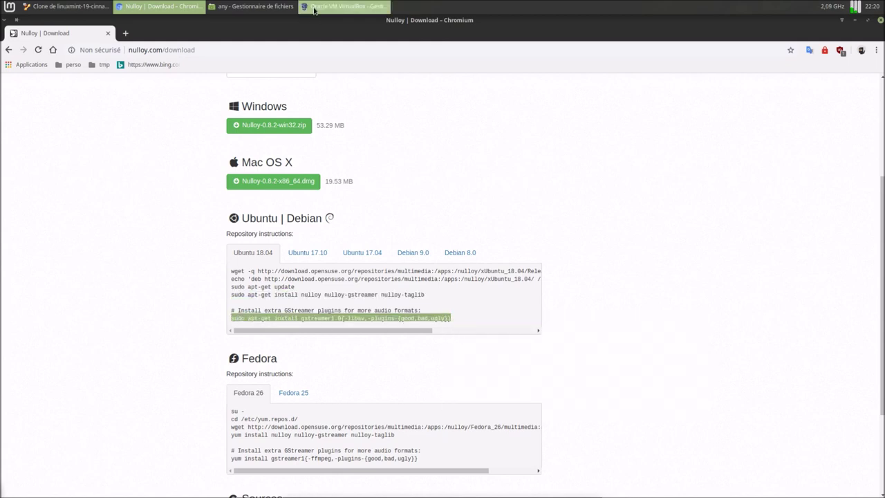
{"action": "left_click", "coordinate": [93, 8]}
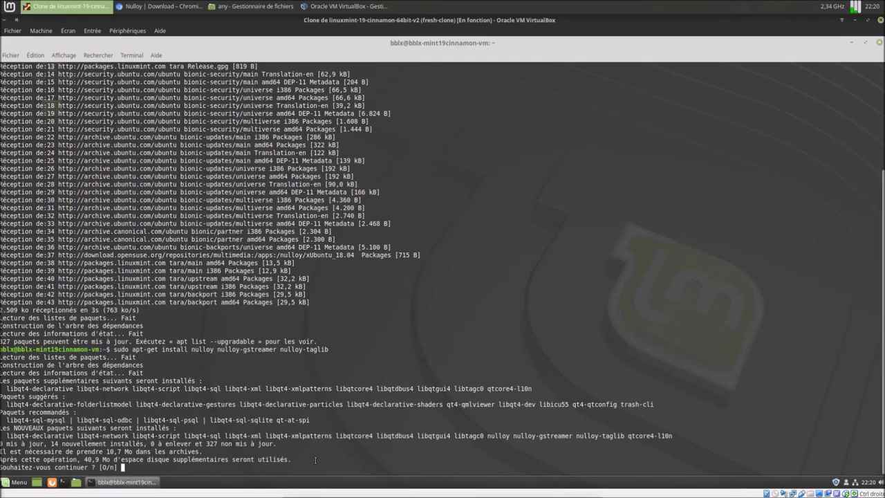
{"action": "key", "text": "Return"}
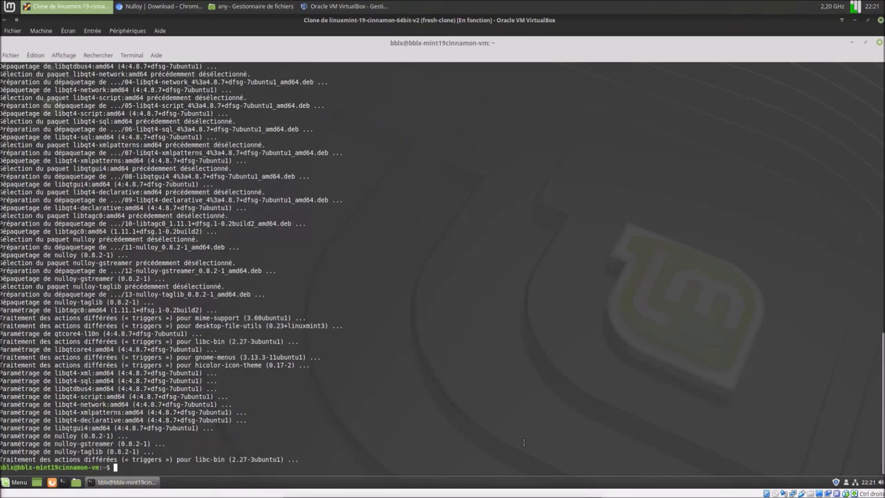
Install the extra audio plugins with sudo apt-get install gstreamer1.0{-libav,-plugins-{good,bad,ugly}}, answering o to continue
{"action": "right_click", "coordinate": [511, 434]}
{"action": "left_click", "coordinate": [530, 387]}
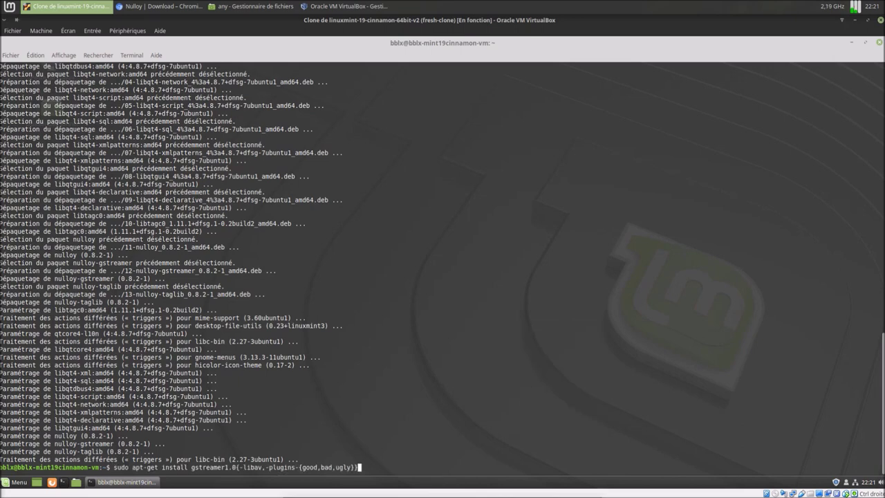
{"action": "key", "text": "Return"}
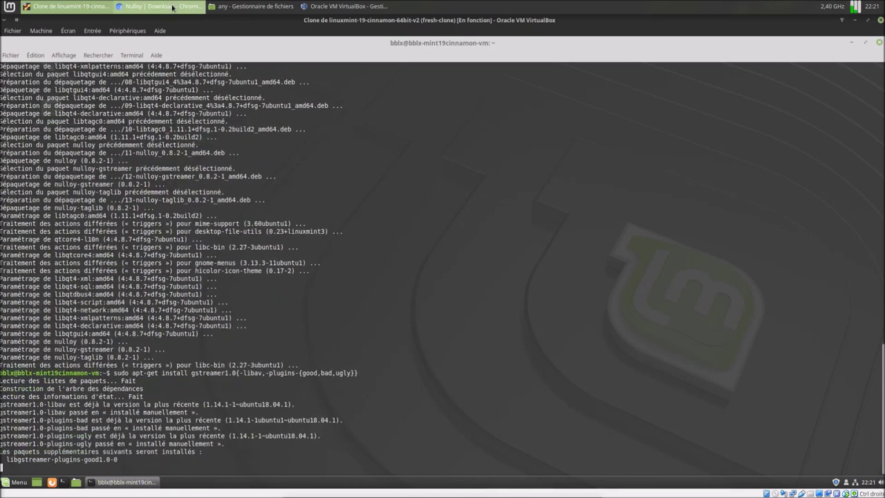
{"action": "left_click", "coordinate": [159, 6]}
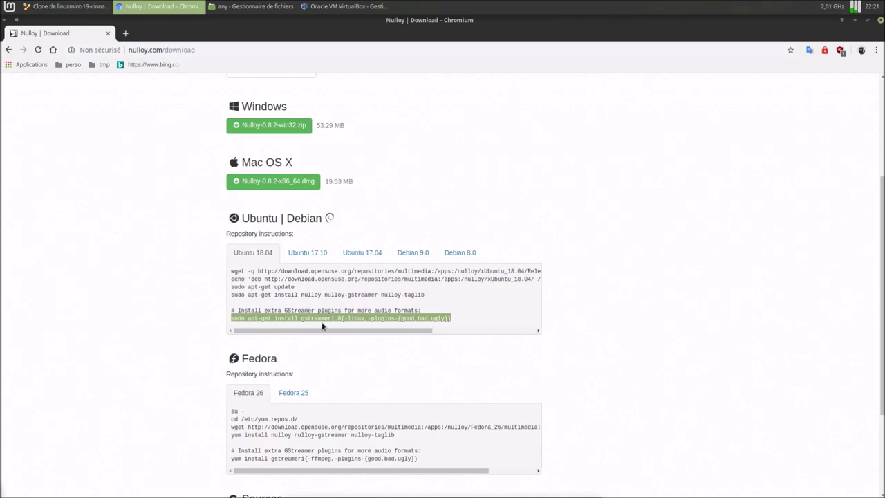
{"action": "mouse_move", "coordinate": [327, 332]}
{"action": "left_mouse_down"}
{"action": "mouse_move", "coordinate": [486, 327]}
{"action": "mouse_move", "coordinate": [415, 327]}
{"action": "mouse_move", "coordinate": [317, 344]}
{"action": "left_mouse_up"}
{"action": "left_click", "coordinate": [215, 334]}
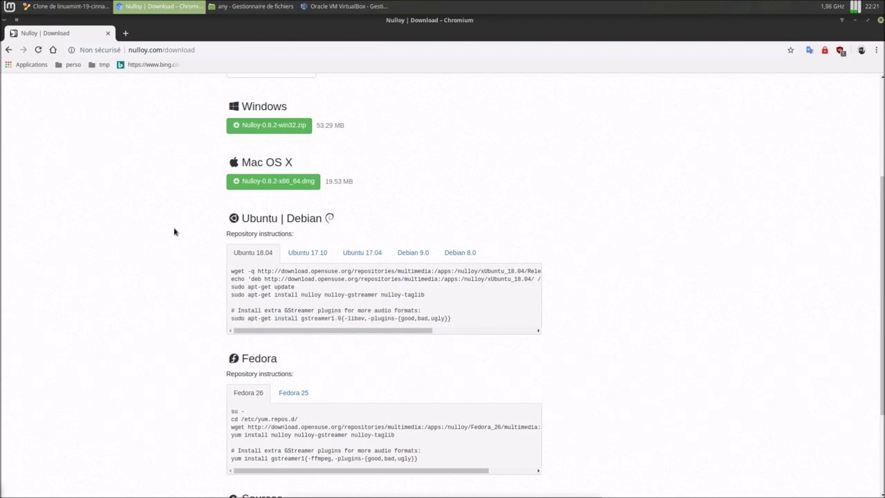
{"action": "left_click", "coordinate": [69, 6]}
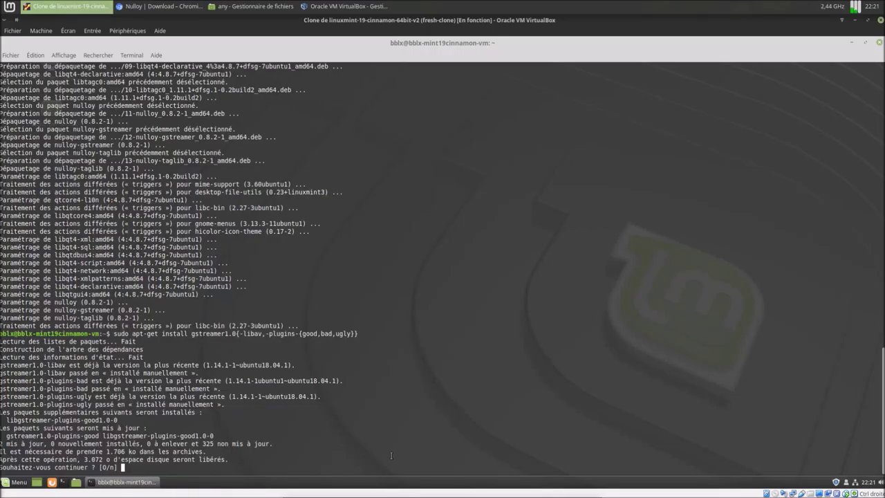
{"action": "type", "text": "o"}
{"action": "key", "text": "Return"}
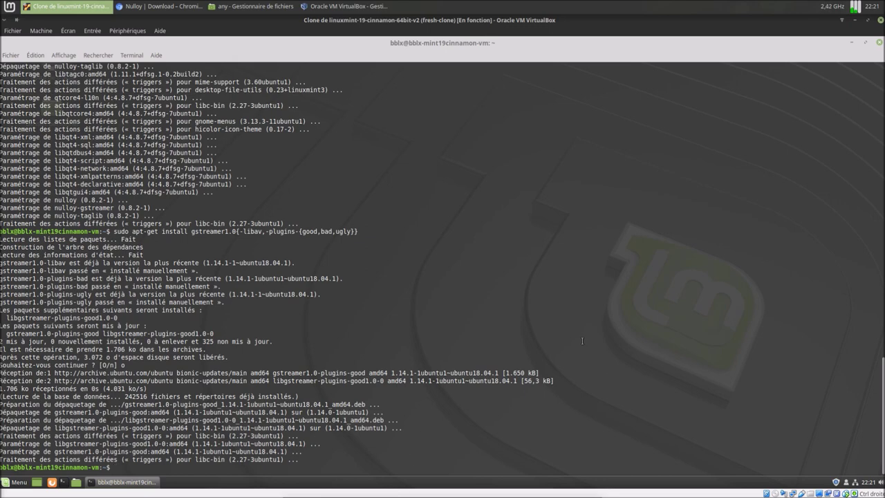
Close the terminal, find Nulloy among the installed applications and add its shortcut to the Mint desktop
{"action": "left_click", "coordinate": [879, 43]}
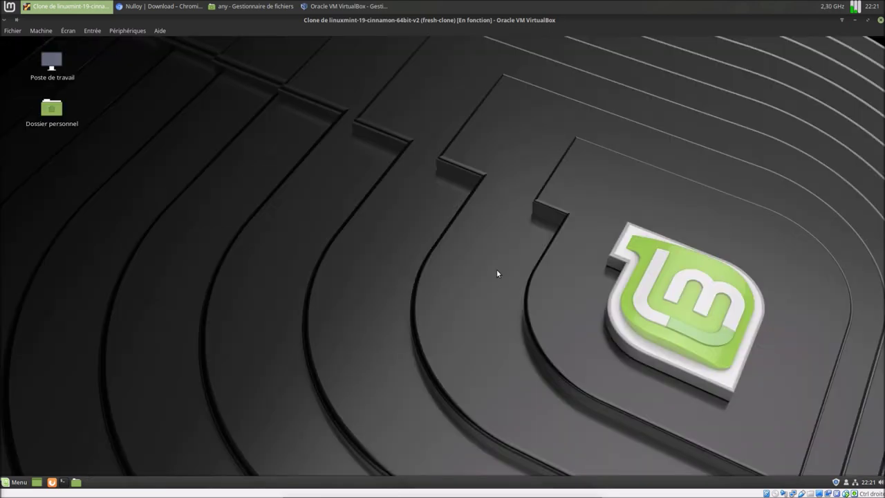
{"action": "left_click", "coordinate": [17, 484]}
{"action": "type", "text": "nu"}
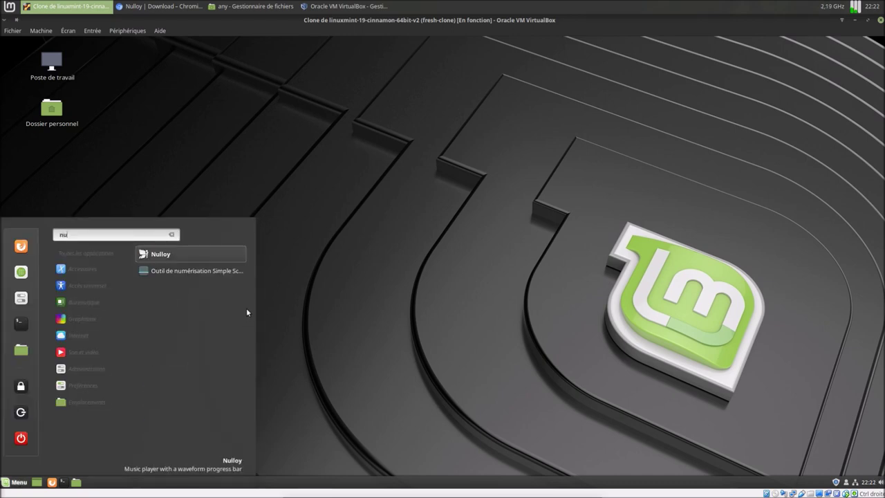
{"action": "right_click", "coordinate": [198, 255]}
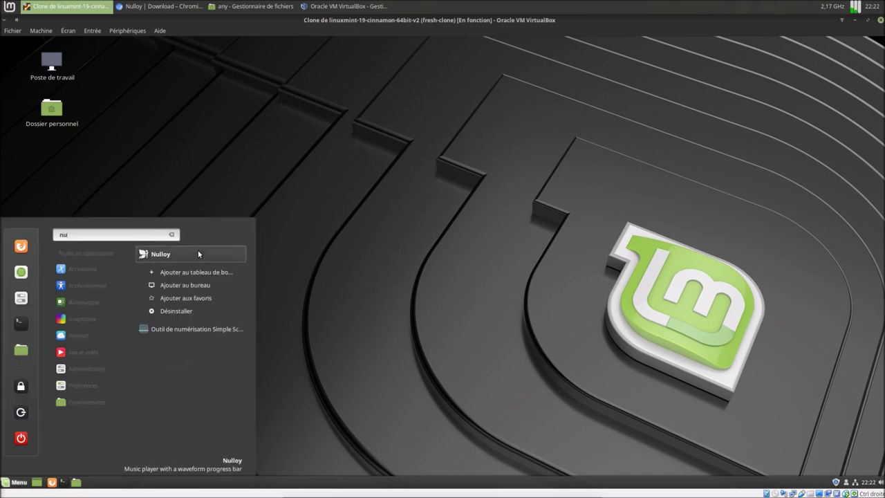
{"action": "left_click", "coordinate": [200, 286]}
{"action": "left_click", "coordinate": [280, 228]}
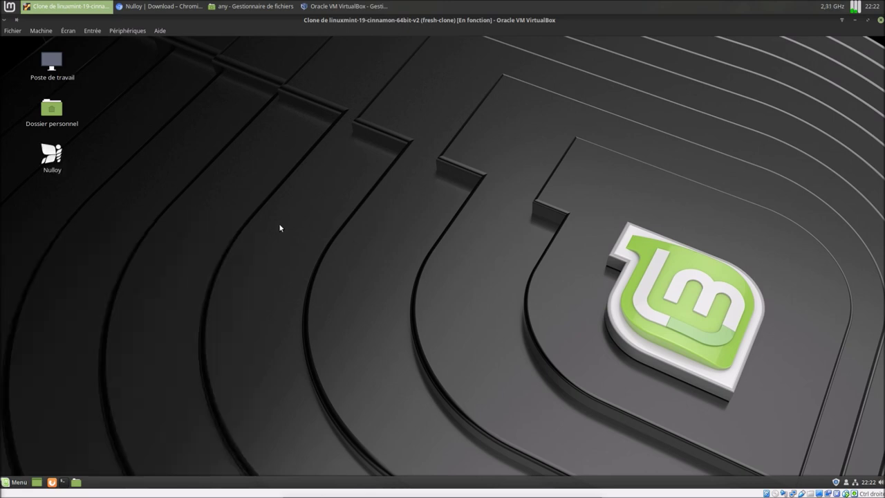
Open Nulloy from its desktop shortcut and the home folder in the file manager, placing the two windows side by side
{"action": "right_click", "coordinate": [62, 166]}
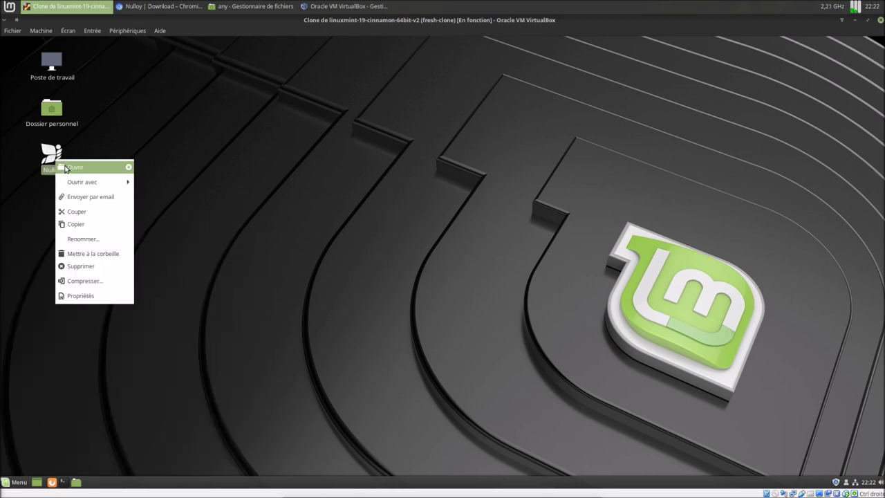
{"action": "left_click", "coordinate": [71, 172]}
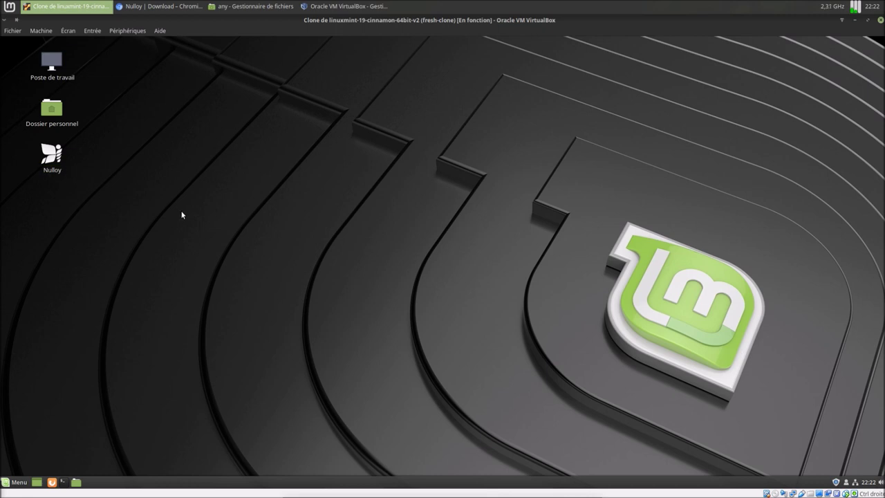
{"action": "right_click", "coordinate": [382, 223]}
{"action": "left_click", "coordinate": [141, 412]}
{"action": "left_click", "coordinate": [76, 482]}
{"action": "left_click_drag", "start_coordinate": [393, 133], "coordinate": [224, 118]}
{"action": "left_click_drag", "start_coordinate": [482, 188], "coordinate": [643, 134]}
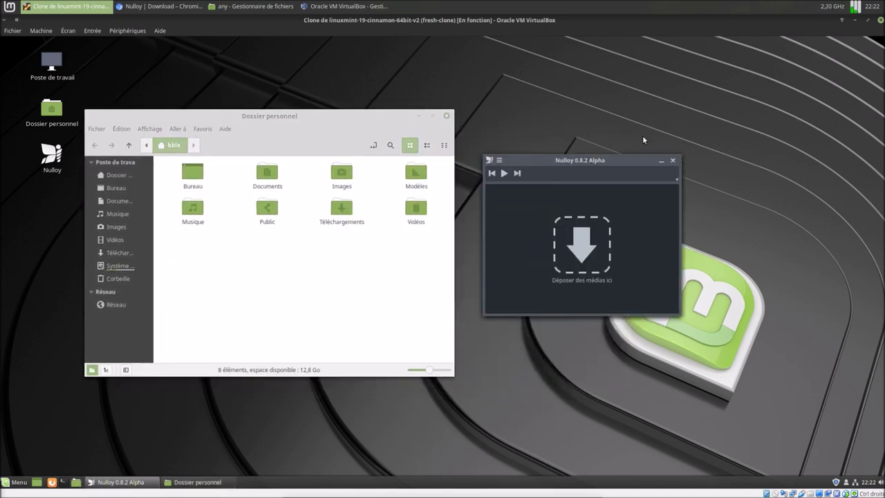
In Nulloy's preferences, set the language to Français (French) and the theme to Native (Encastré) 0.8.2, and apply the changes
{"action": "right_click", "coordinate": [537, 183]}
{"action": "left_click", "coordinate": [554, 248]}
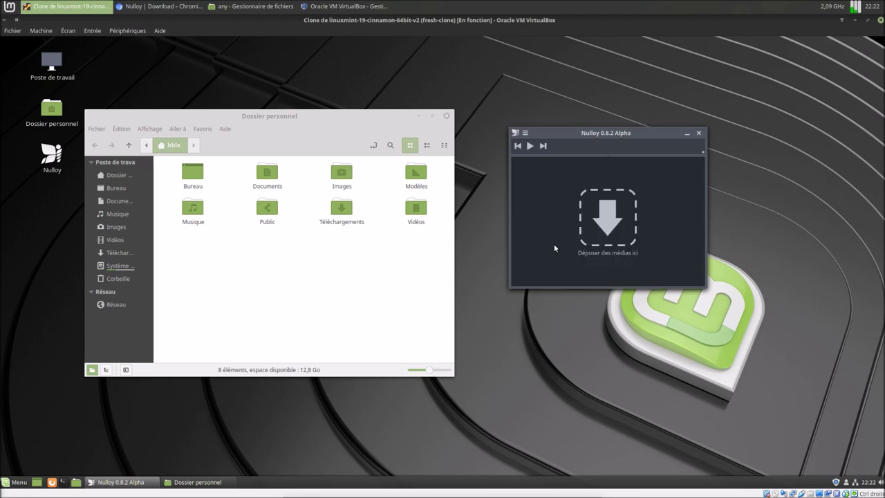
{"action": "left_click", "coordinate": [499, 140]}
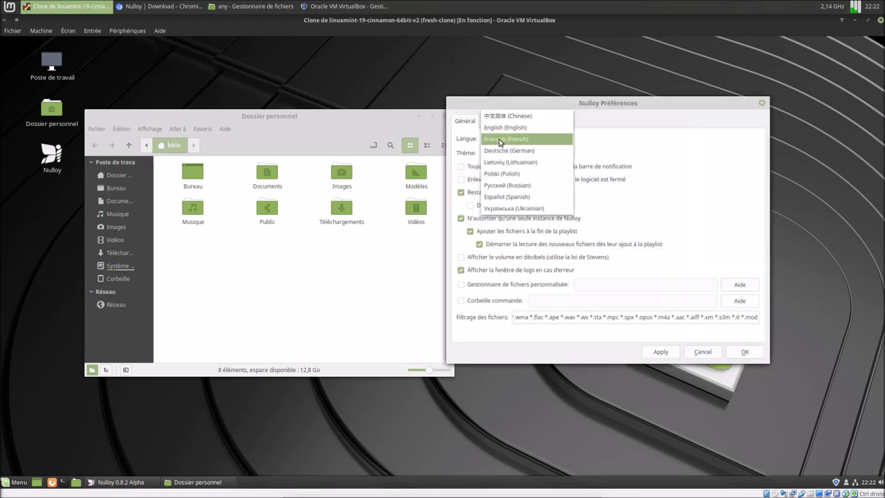
{"action": "left_click", "coordinate": [500, 139]}
{"action": "left_click", "coordinate": [507, 163]}
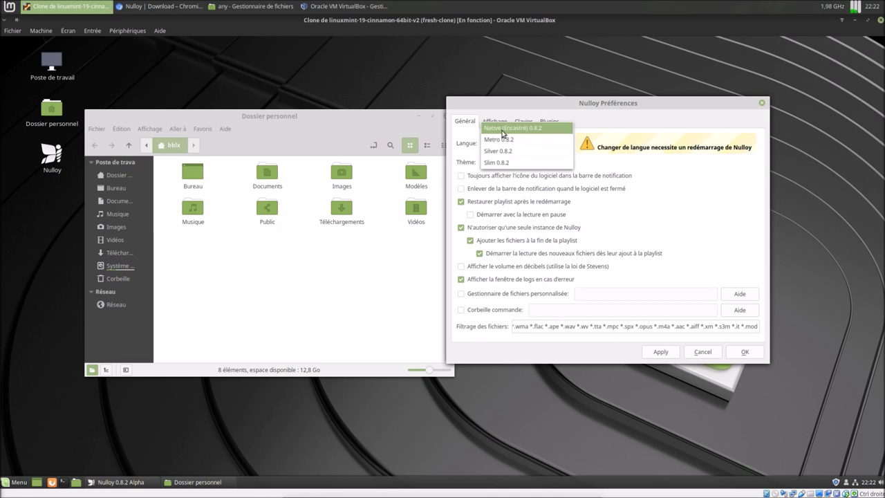
{"action": "left_click", "coordinate": [503, 130]}
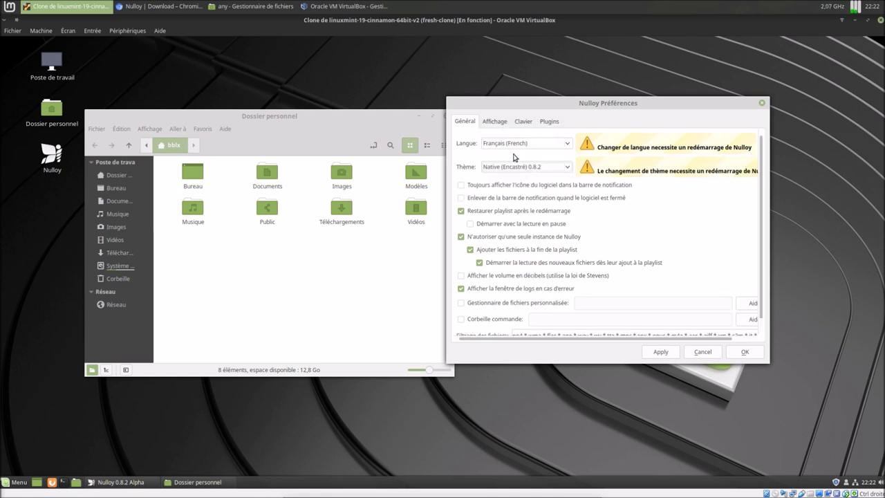
{"action": "left_click", "coordinate": [660, 352]}
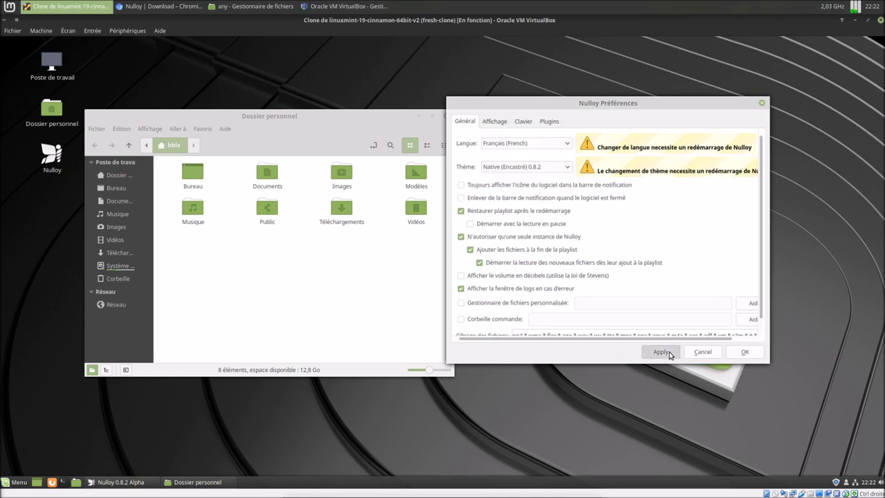
{"action": "left_click", "coordinate": [758, 355]}
Quit Nulloy and relaunch it from the desktop shortcut
{"action": "right_click", "coordinate": [555, 239]}
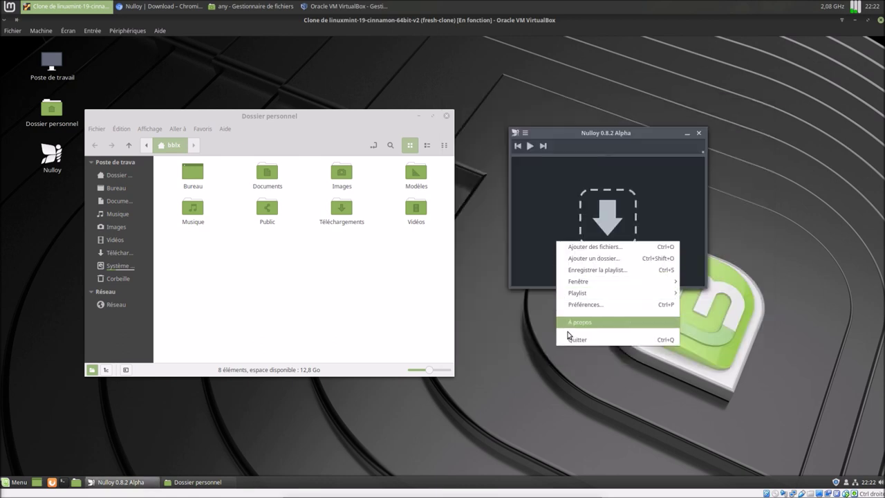
{"action": "left_click", "coordinate": [577, 340]}
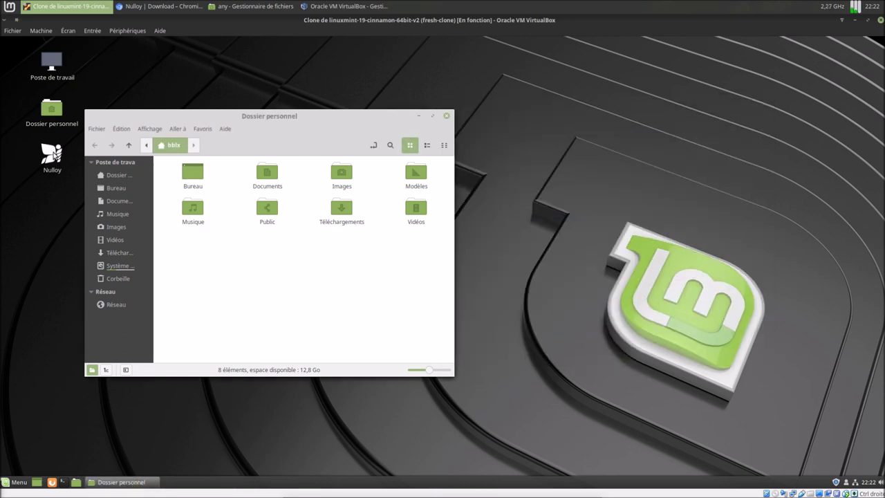
{"action": "double_click", "coordinate": [53, 154]}
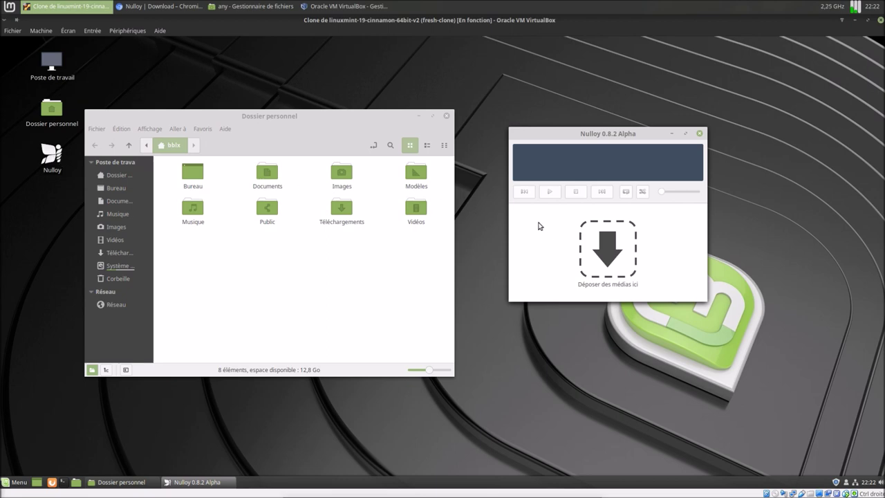
In Nulloy's preferences, enable "Toujours afficher l'icône du logiciel dans la barre de notification", apply the change and close the preferences
{"action": "right_click", "coordinate": [533, 220]}
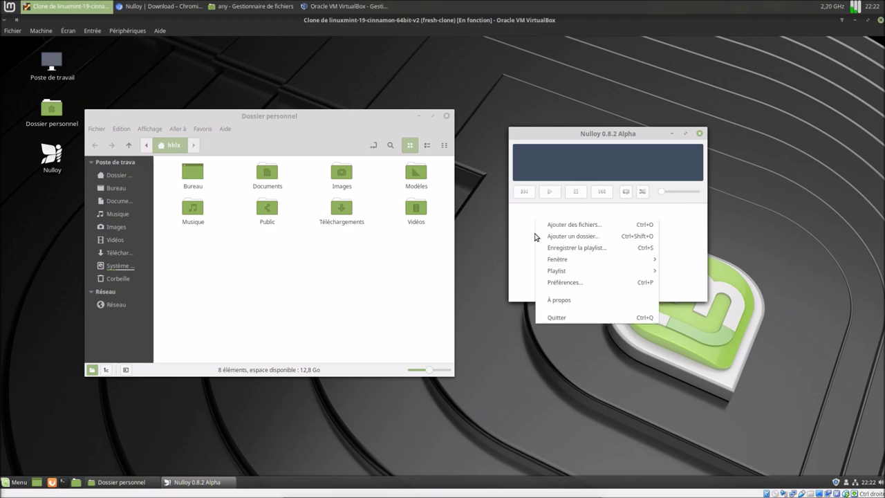
{"action": "left_click", "coordinate": [550, 282]}
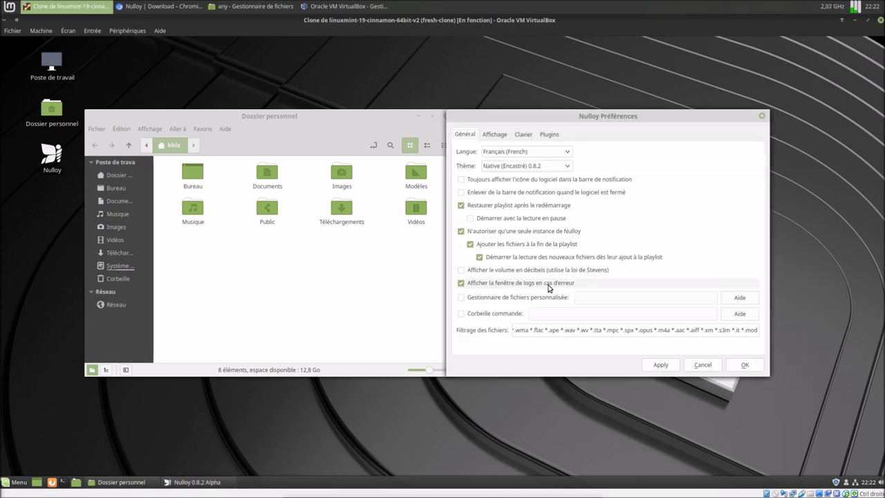
{"action": "left_click", "coordinate": [477, 179]}
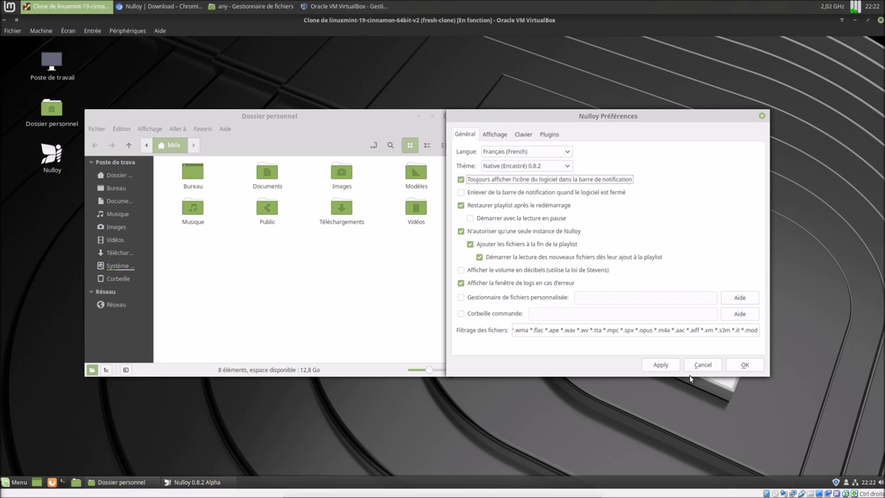
{"action": "left_click", "coordinate": [670, 368]}
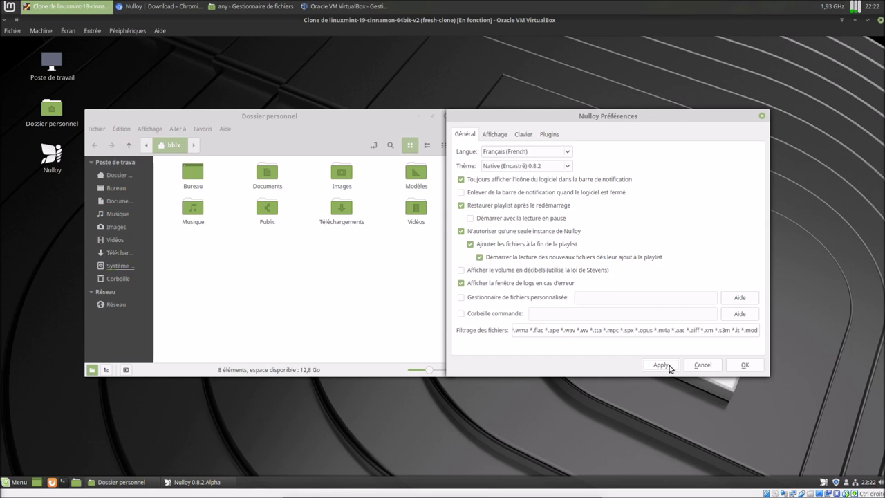
{"action": "left_click", "coordinate": [741, 368]}
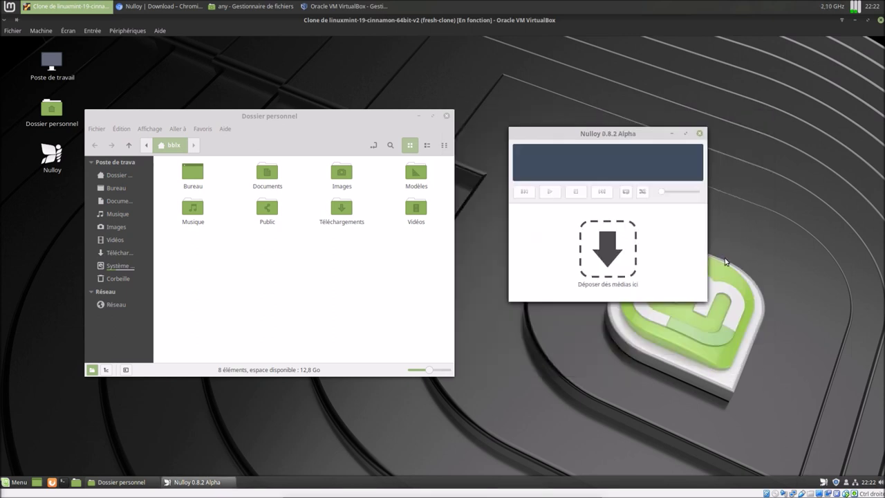
Close the Nulloy window and relaunch the player from its desktop shortcut
{"action": "left_click", "coordinate": [700, 133]}
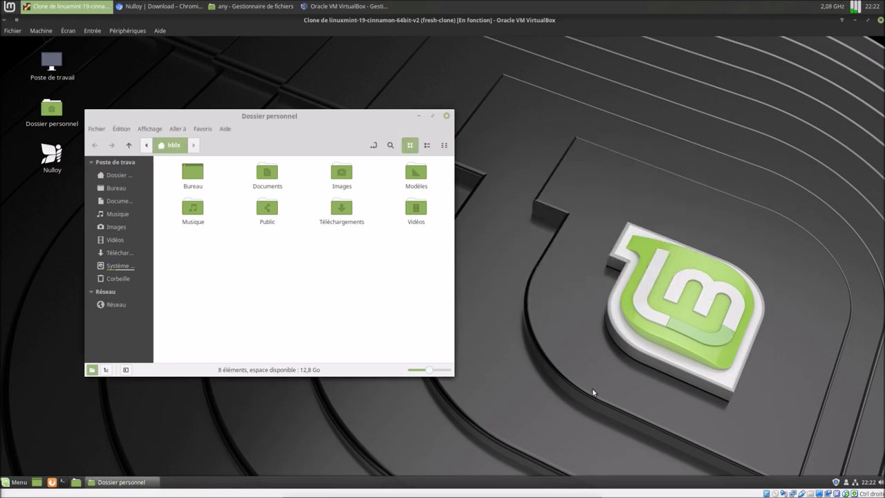
{"action": "left_click", "coordinate": [45, 160]}
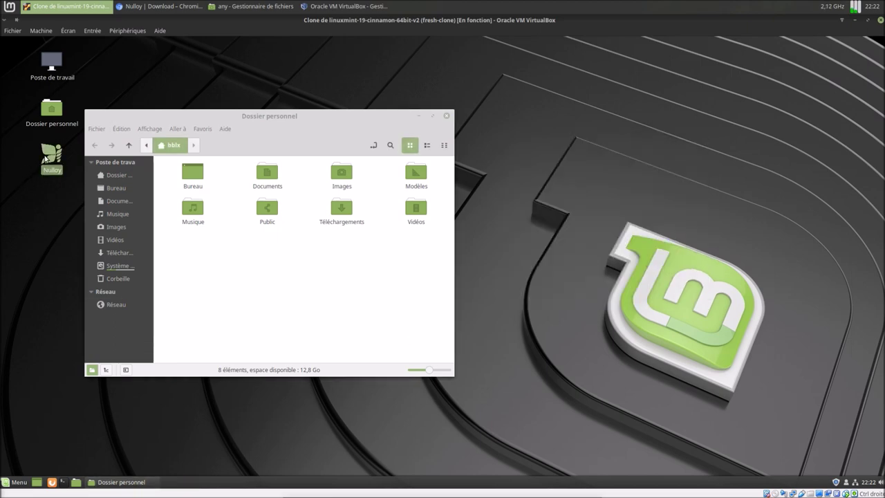
{"action": "double_click", "coordinate": [44, 159]}
In Nulloy's preferences, enable "Enlever de la barre de notification quand le logiciel est fermé" and confirm
{"action": "right_click", "coordinate": [527, 228]}
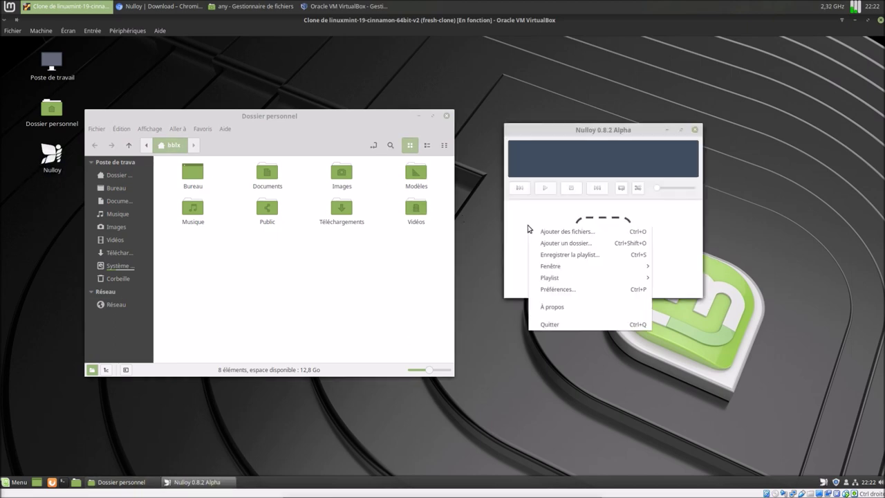
{"action": "left_click", "coordinate": [551, 289]}
{"action": "left_click", "coordinate": [492, 192]}
{"action": "left_click", "coordinate": [733, 363]}
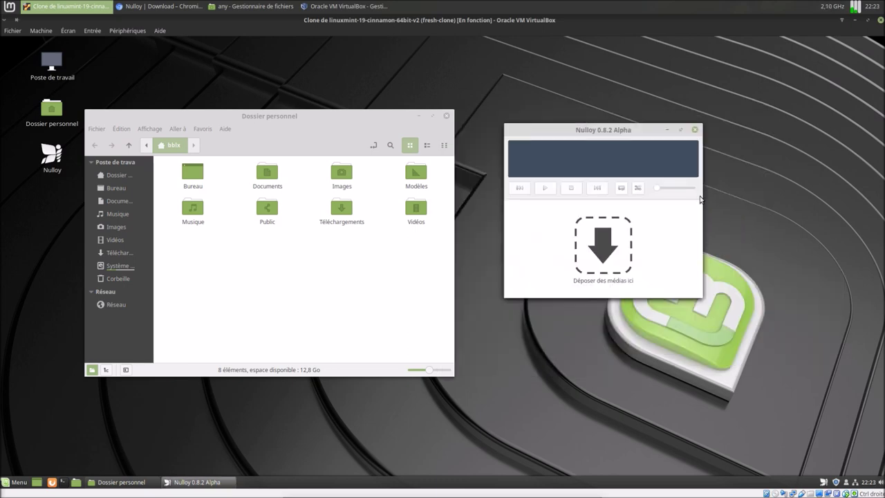
Close the Nulloy window, and quit the player completely from its notification area icon
{"action": "left_click", "coordinate": [695, 130]}
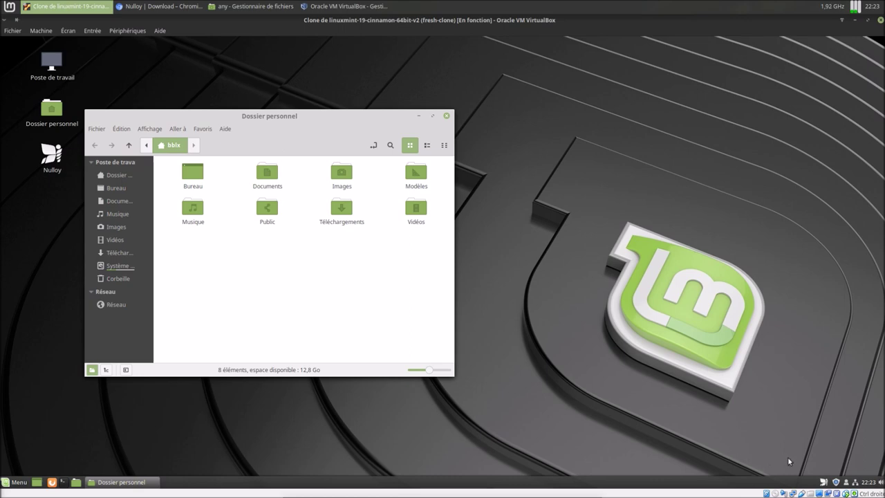
{"action": "right_click", "coordinate": [823, 482]}
{"action": "left_click", "coordinate": [816, 471]}
Move the home folder window to the middle of the Mint desktop
{"action": "left_click_drag", "start_coordinate": [340, 123], "coordinate": [533, 129]}
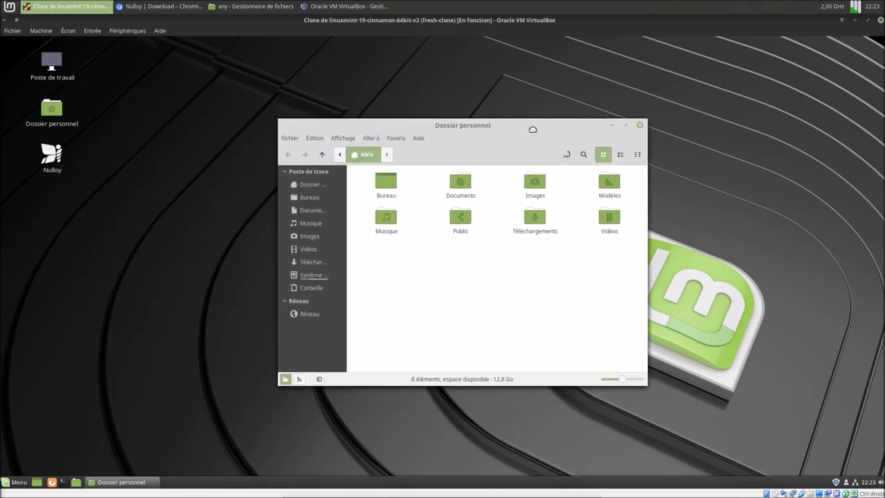
{"action": "right_click", "coordinate": [532, 129]}
{"action": "key", "text": "Escape"}
{"action": "mouse_move", "coordinate": [530, 129]}
{"action": "left_mouse_down"}
{"action": "mouse_move", "coordinate": [468, 113]}
{"action": "mouse_move", "coordinate": [480, 186]}
{"action": "mouse_move", "coordinate": [530, 117]}
{"action": "left_mouse_up"}
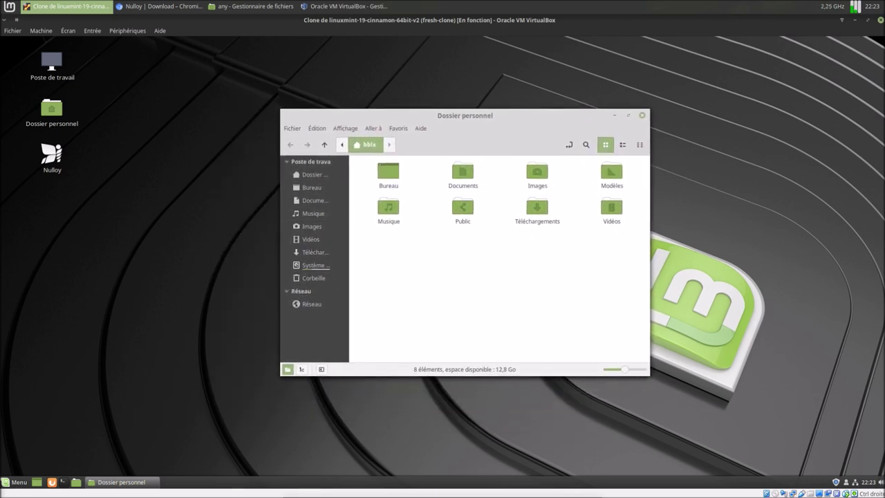